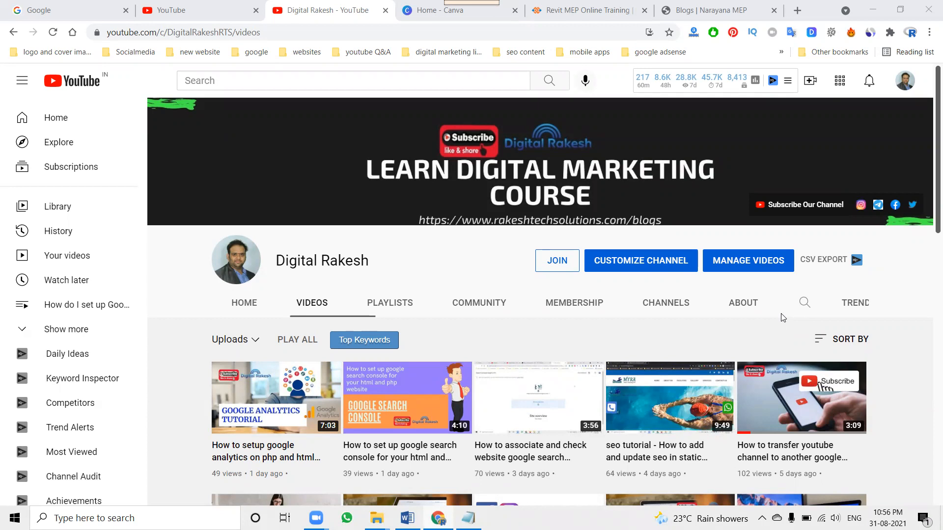
Open the Digital CCTV Training Course in Bangalore page from the Narayana MEP site's courses and select its heading text
left_click(569, 4)
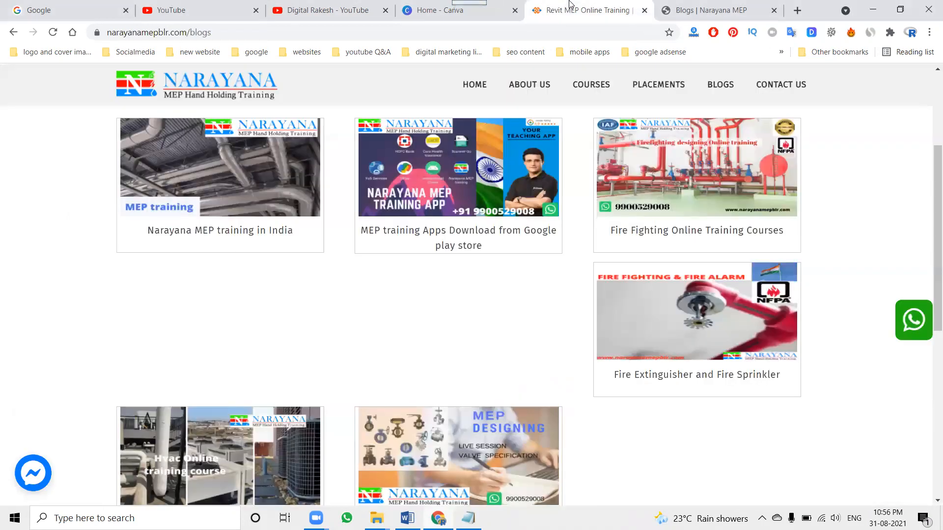
left_click(469, 92)
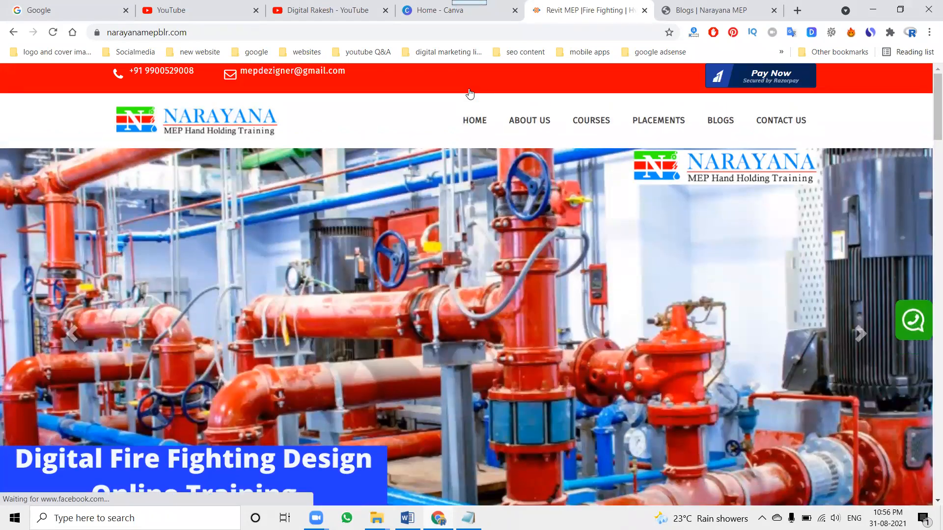
left_click(593, 133)
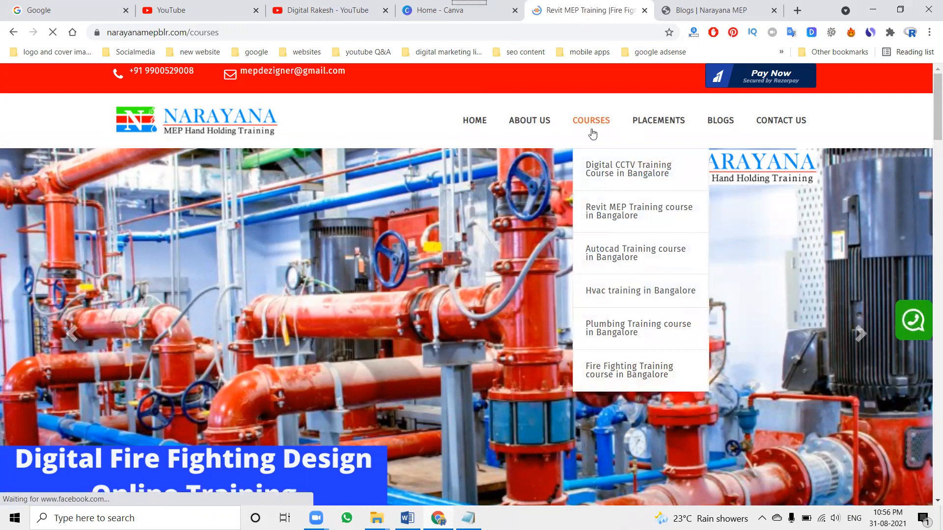
scroll(523, 198, "down", 2)
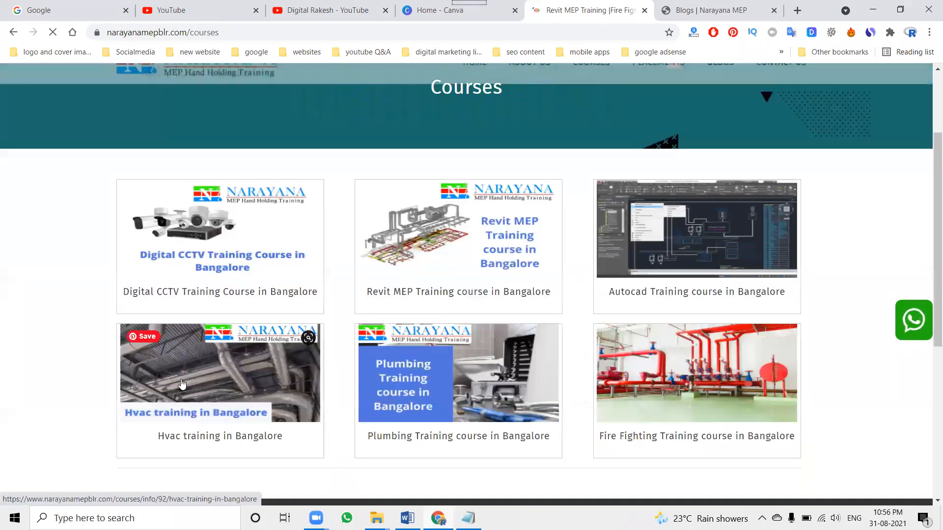
left_click(193, 295)
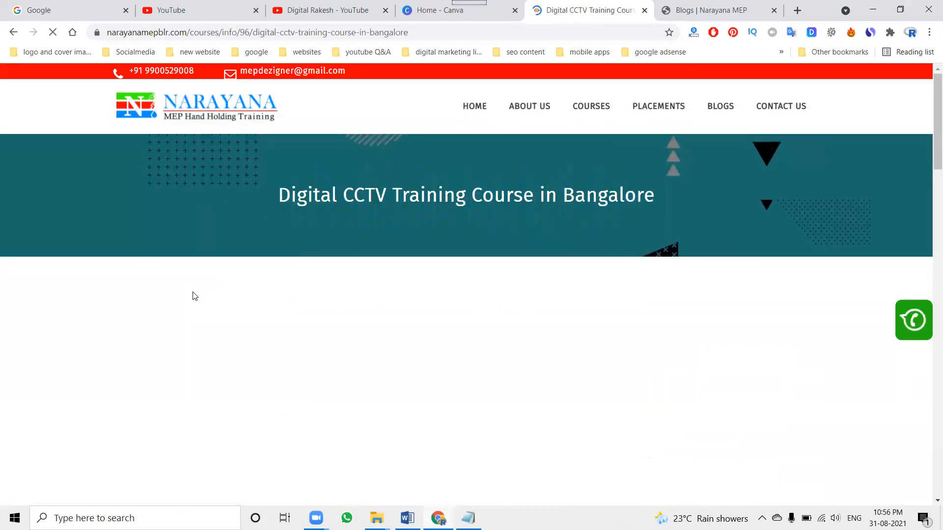
left_click_drag(145, 321, 554, 328)
key("ctrl+c")
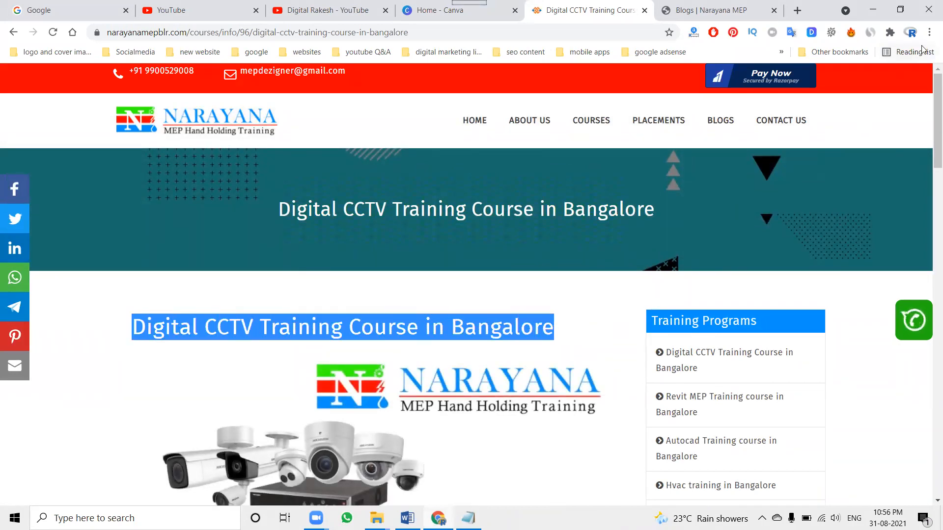
Search Google in a new incognito window for "Digital CCTV Training Course in Bangalore" and look through the results for narayanamepblr.com
left_click(929, 32)
left_click(859, 79)
key("ctrl+v")
key("Return")
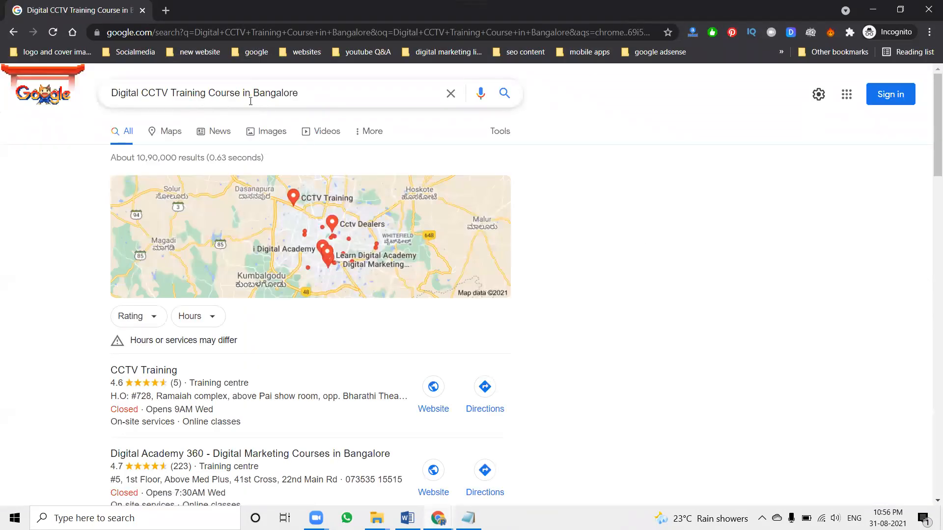
scroll(47, 275, "down", 7)
scroll(48, 277, "down", 2)
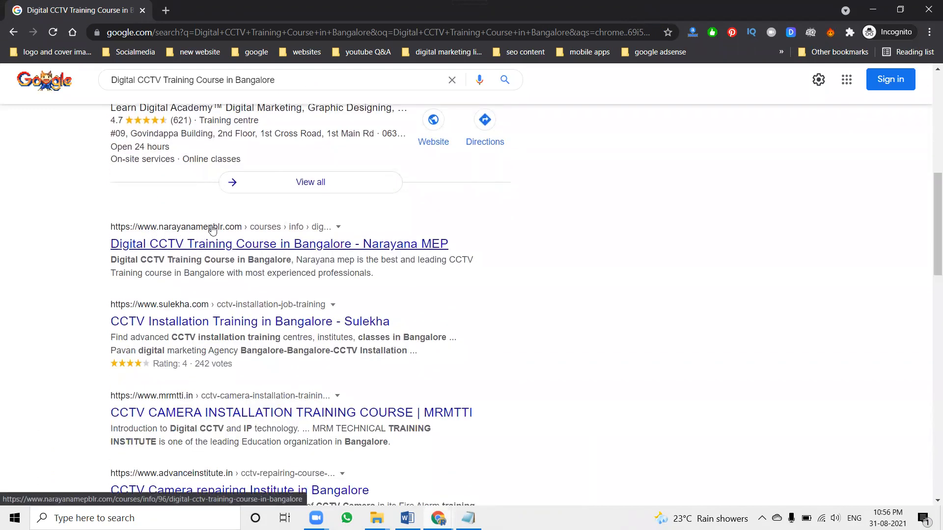
Search Google for "Digital CCTV Training in Bangalore" and look for the Narayana MEP listing
double_click(210, 80)
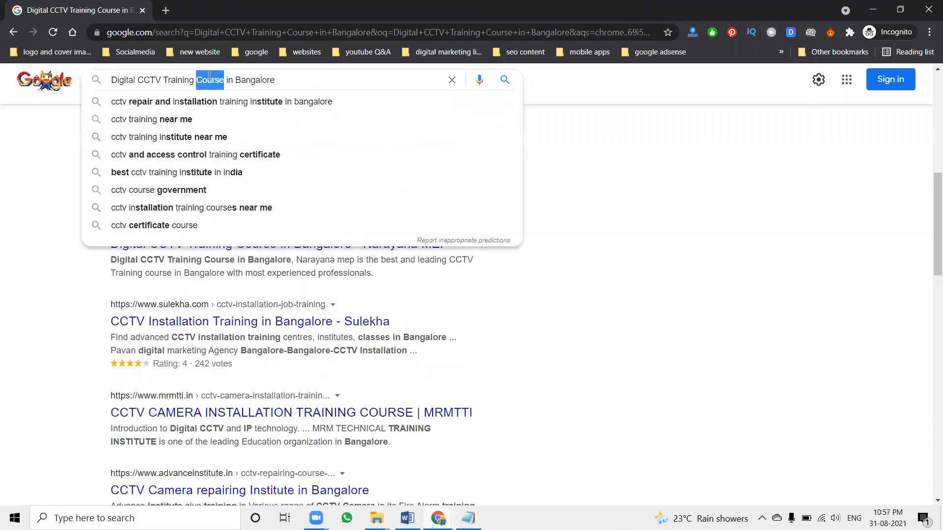
key("BackSpace")
key("Return")
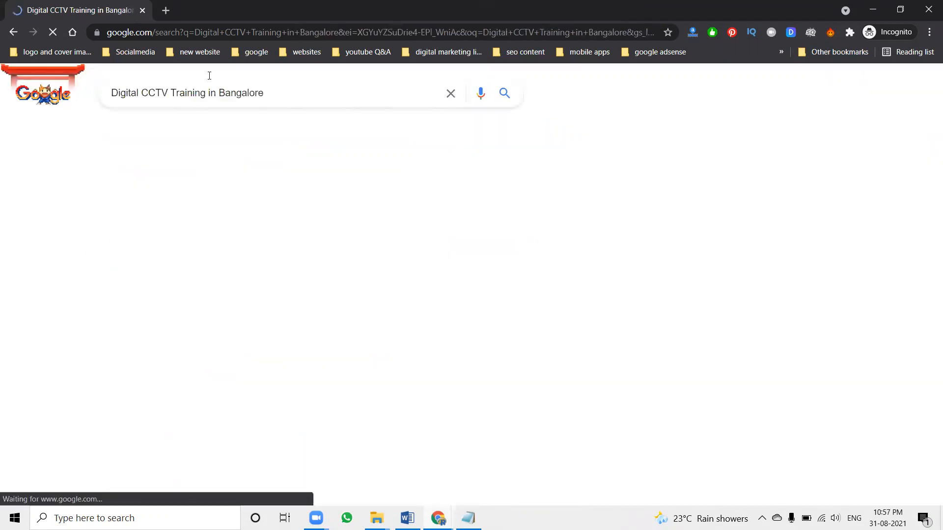
scroll(210, 216, "down", 1)
scroll(210, 216, "down", 6)
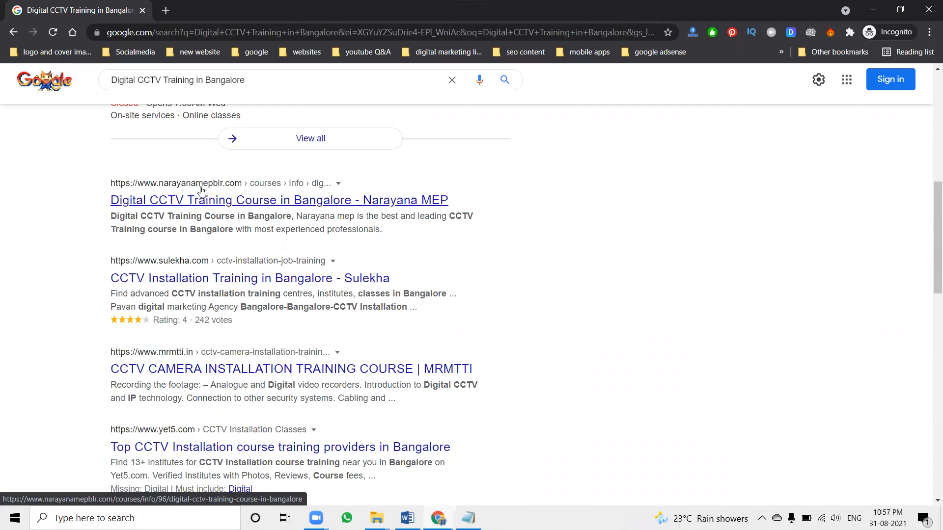
Replace "Training" with "course" to search for "Digital CCTV course in Bangalore" and review the organic results
double_click(182, 80)
type("course")
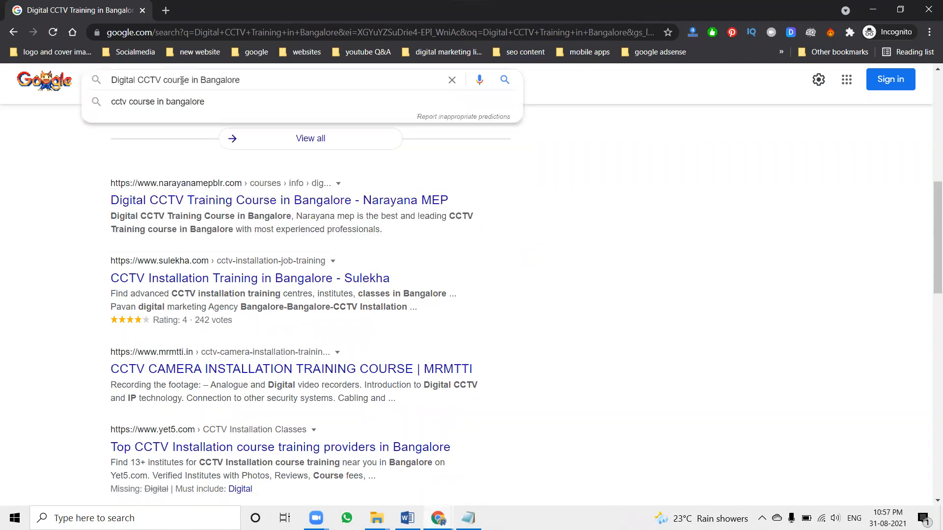
key("Return")
scroll(244, 212, "down", 4)
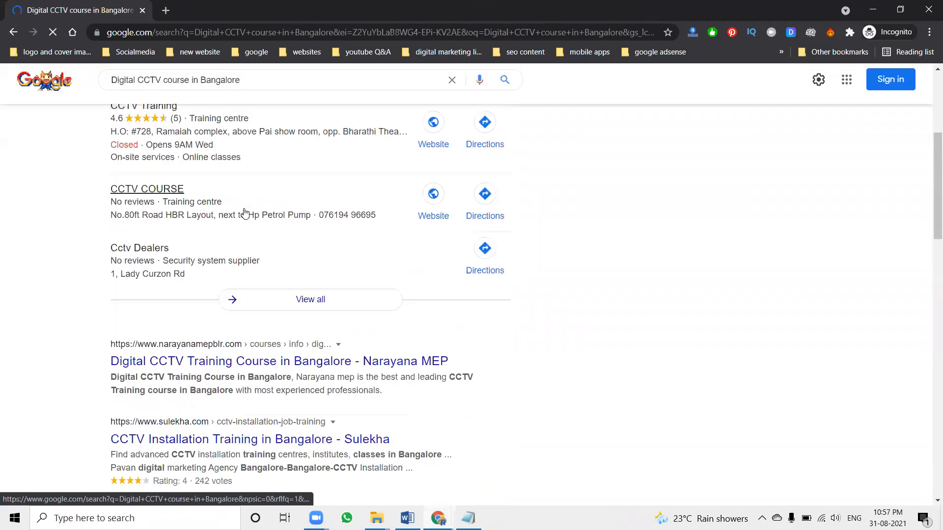
scroll(245, 213, "down", 4)
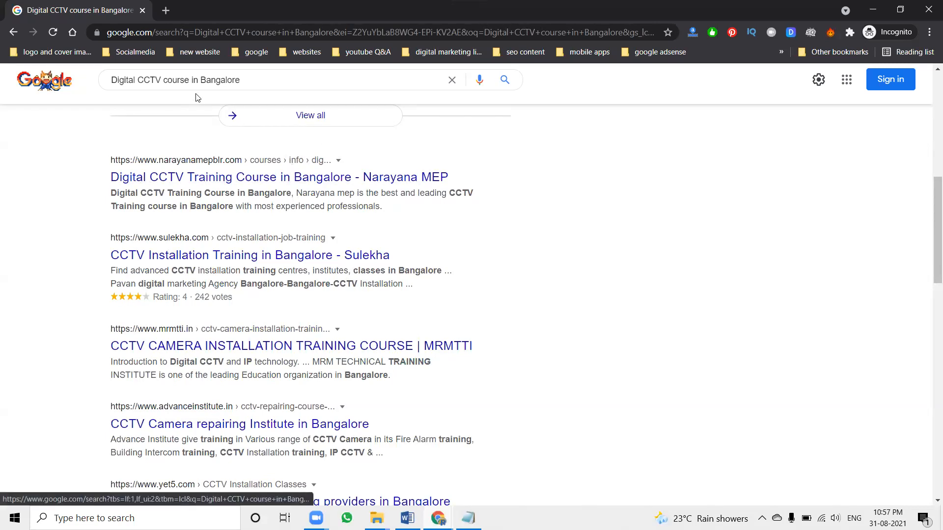
Remove "in" from the query and search for "Digital CCTV course Bangalore"
double_click(195, 80)
key("BackSpace")
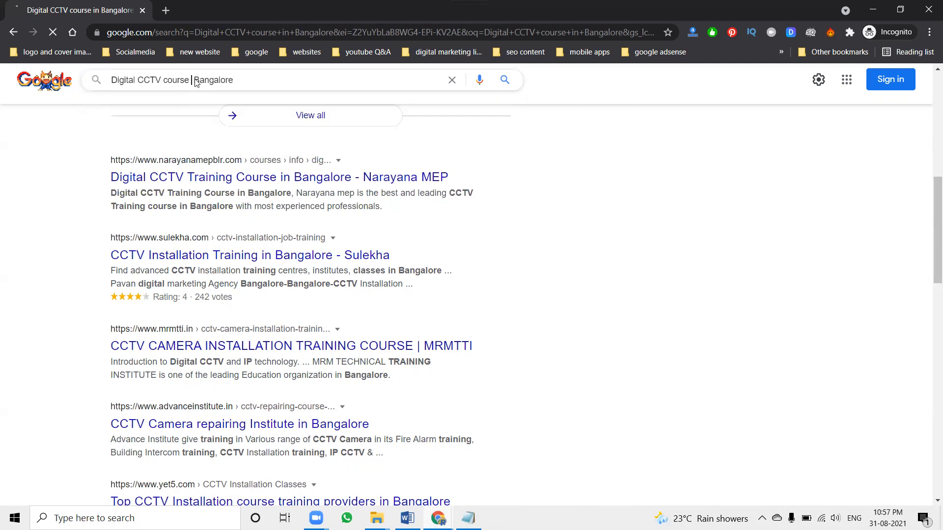
key("Return")
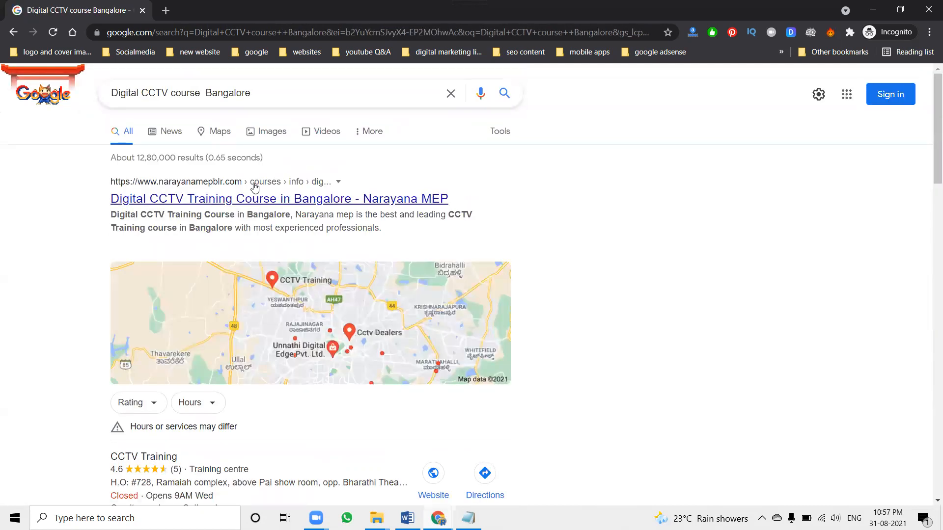
Search for "Digital CCTV course located near by Bangalore" and close the incognito window after checking the ranking
left_click(206, 93)
type("located ne")
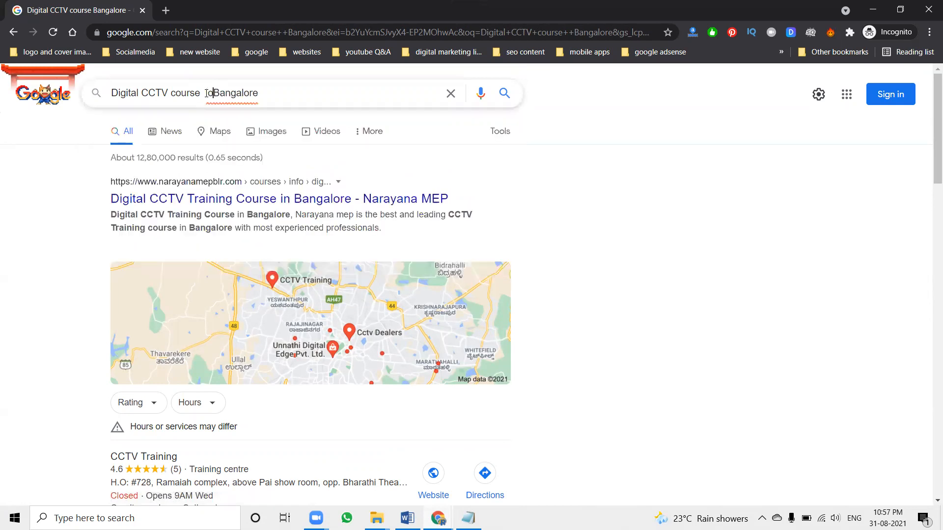
type("ar by")
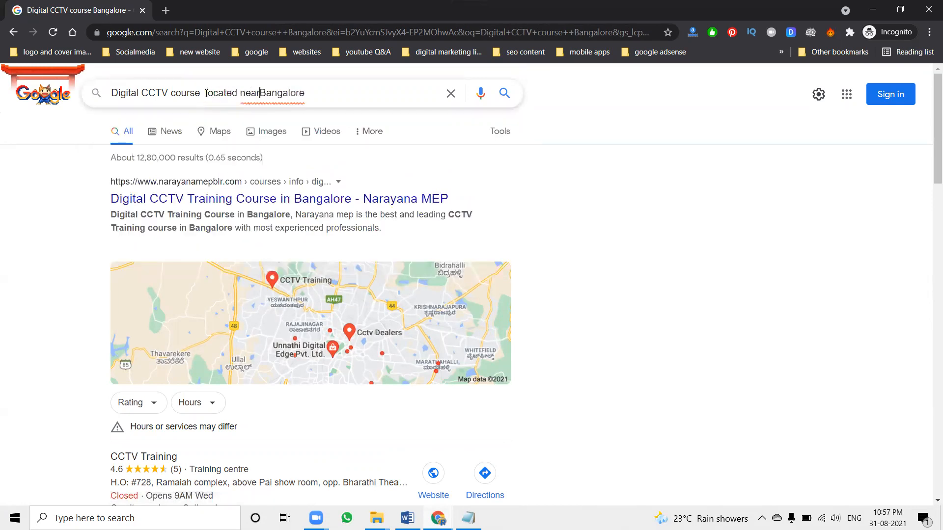
key("Return")
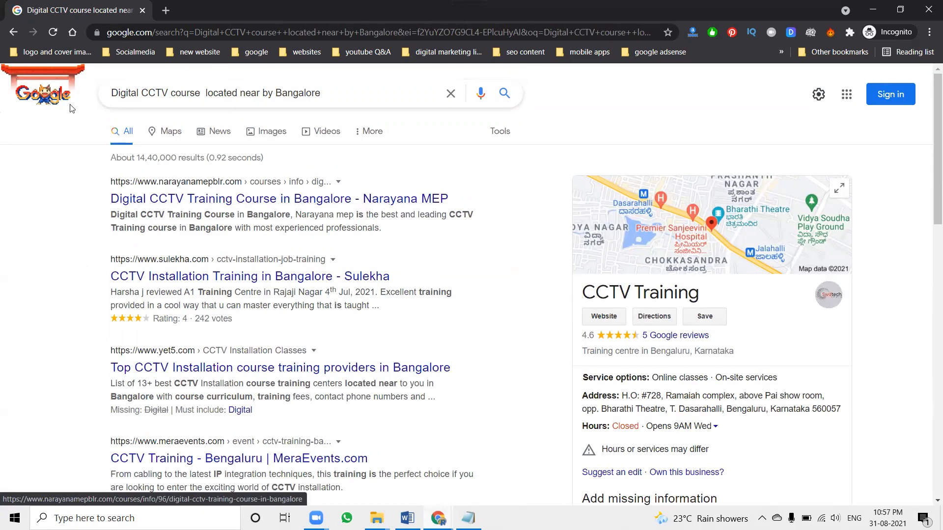
left_click(26, 97)
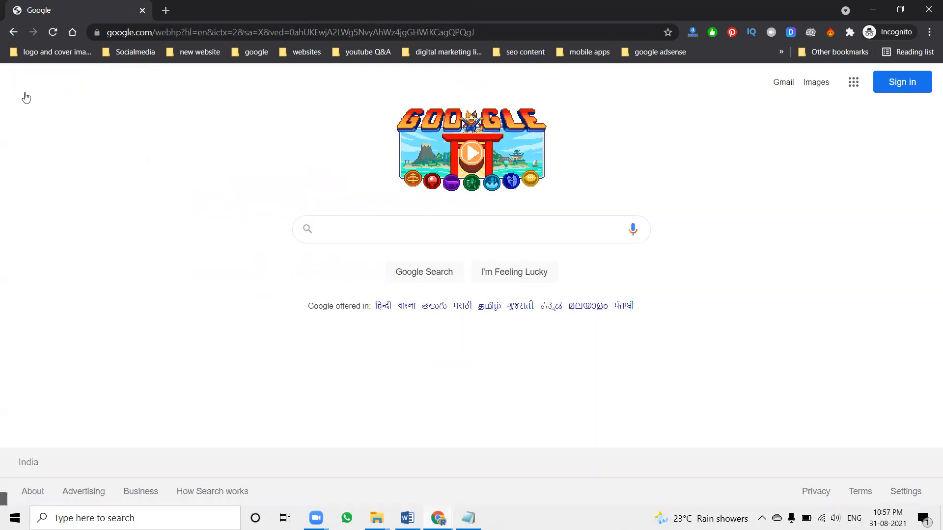
left_click(927, 17)
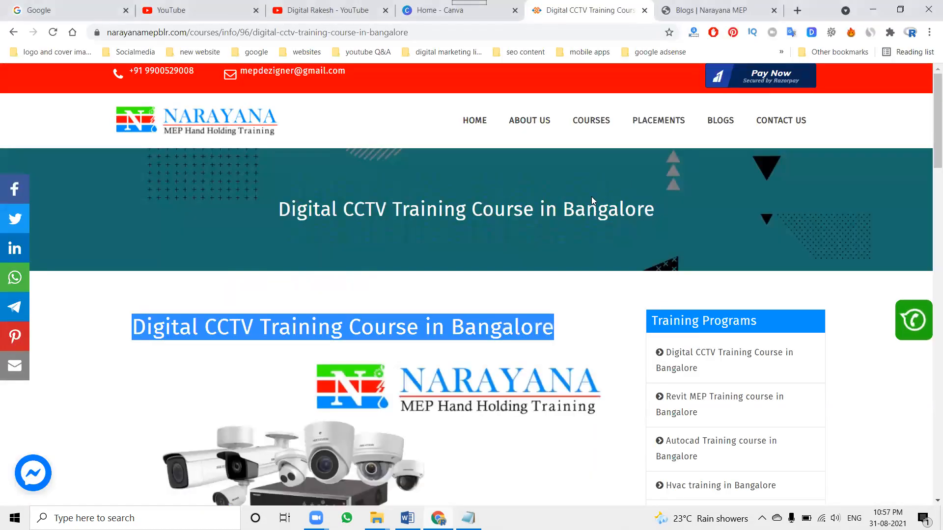
Open the "Hvac Online training course" post from the Narayana MEP site's blogs and highlight its heading
left_click(474, 122)
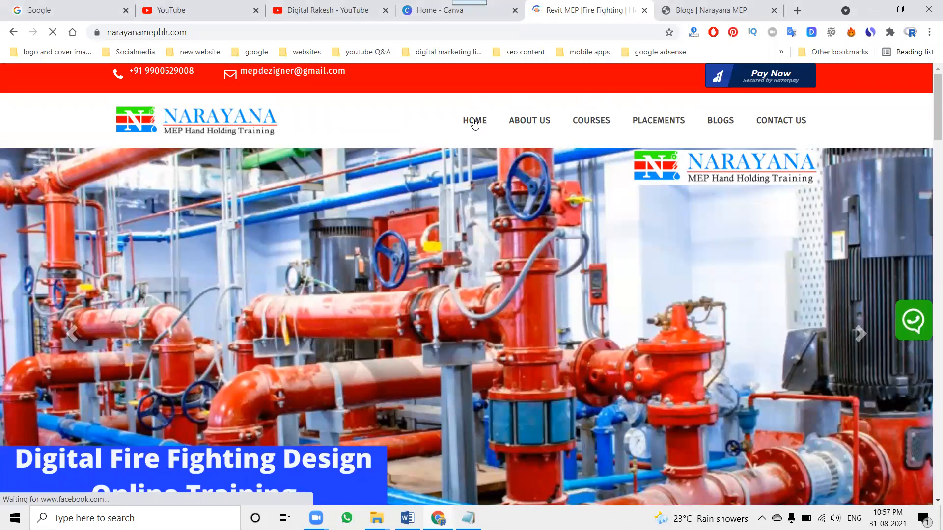
left_click(716, 123)
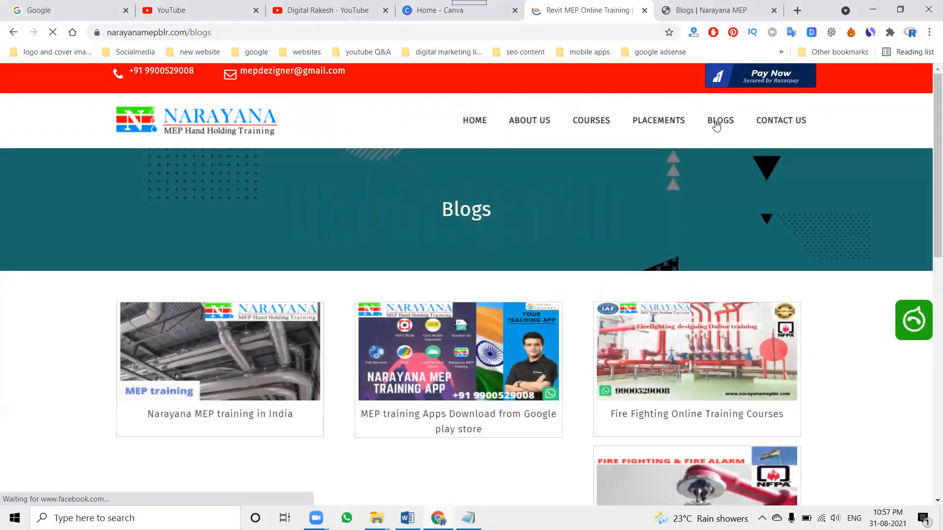
scroll(696, 206, "down", 4)
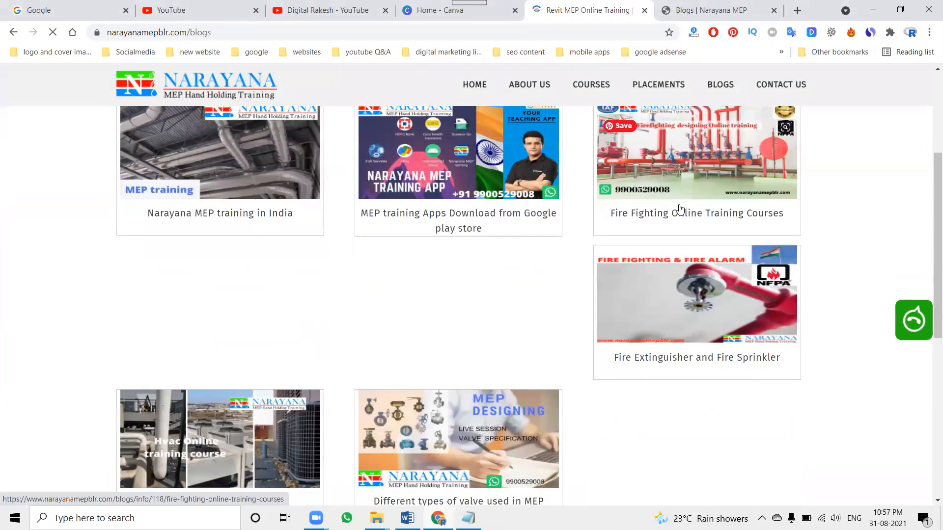
scroll(681, 210, "down", 3)
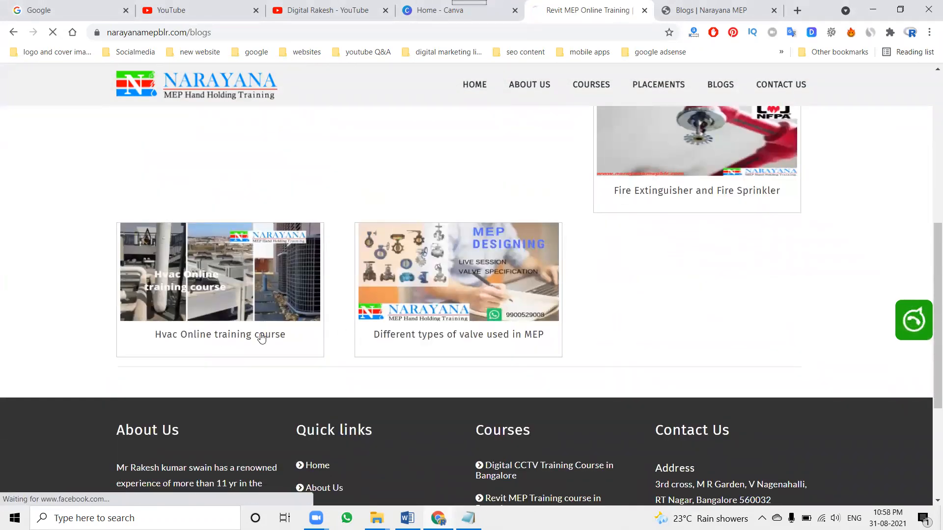
left_click(262, 339)
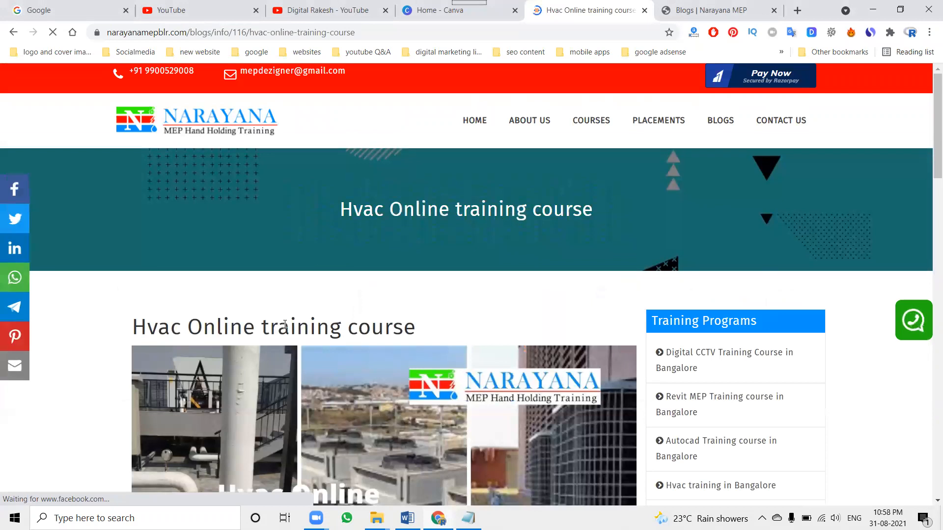
scroll(285, 324, "down", 4)
triple_click(286, 142)
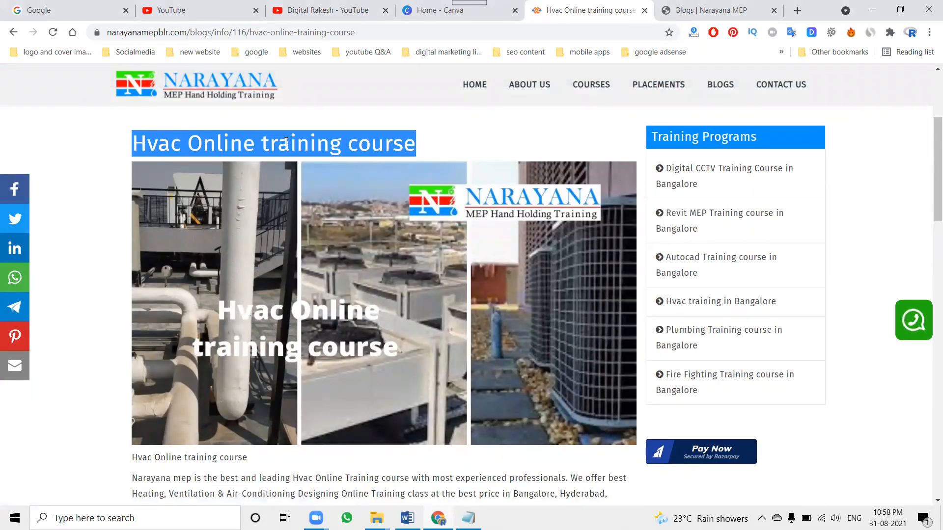
Open the form for adding a new blog in the site's admin area and go through its fields down to Seo Title
left_click(702, 10)
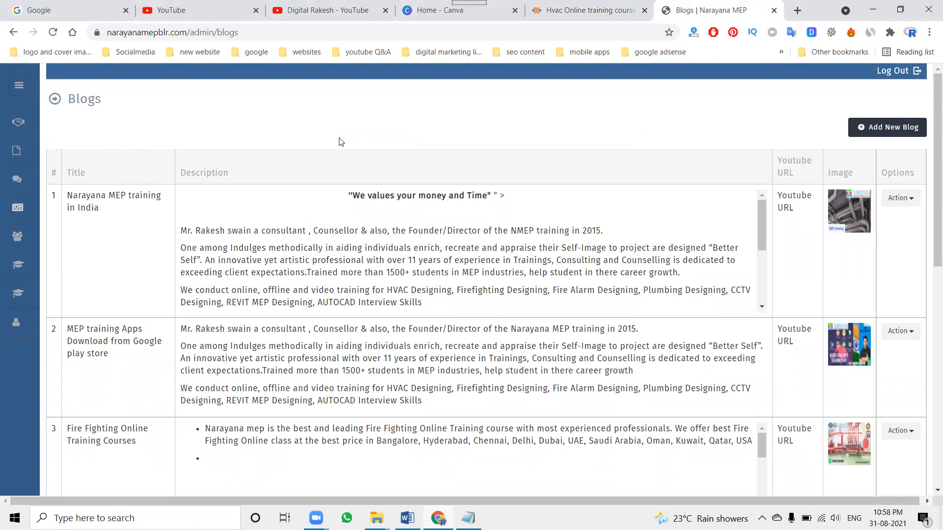
left_click(867, 132)
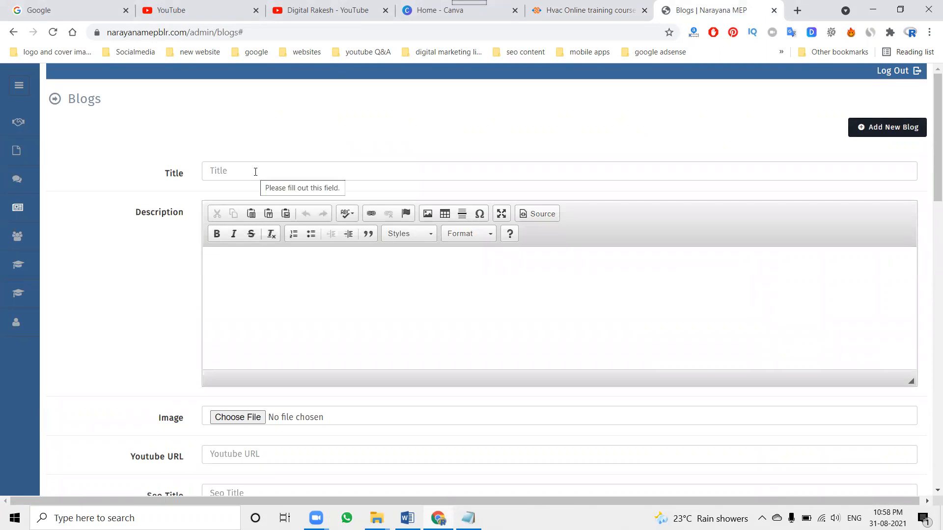
scroll(344, 193, "down", 2)
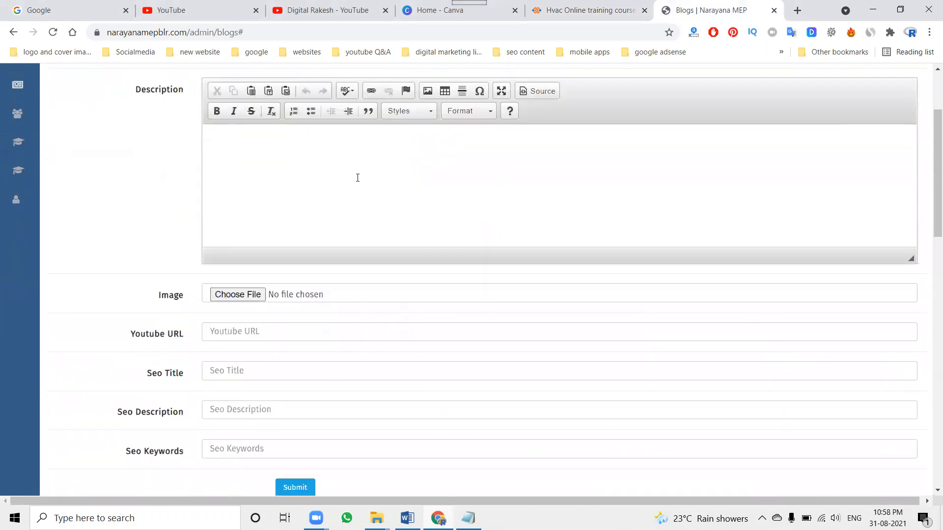
scroll(279, 198, "down", 2)
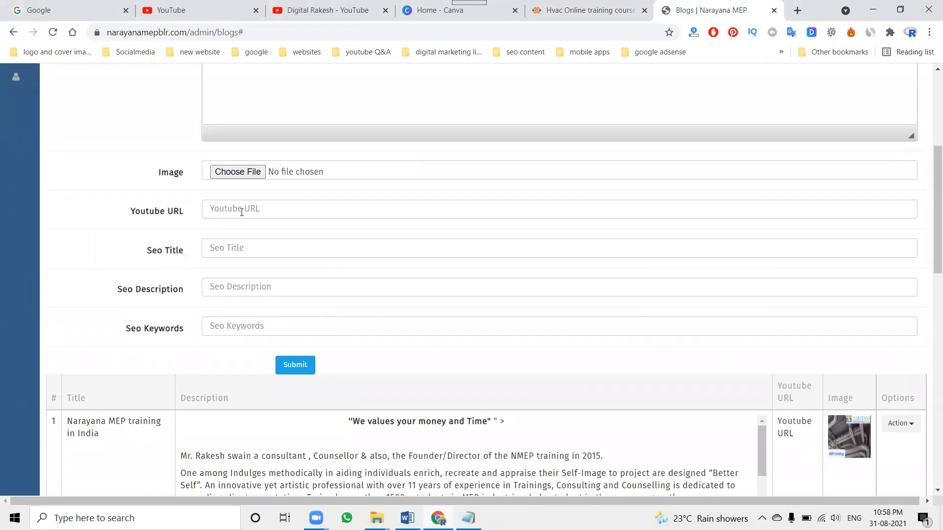
left_click(241, 212)
left_click(234, 255)
Open the "Plumbing online training" Word document from the narayanamepblr project's Plumbing training folder in File Explorer
mouse_move(377, 519)
left_click(256, 469)
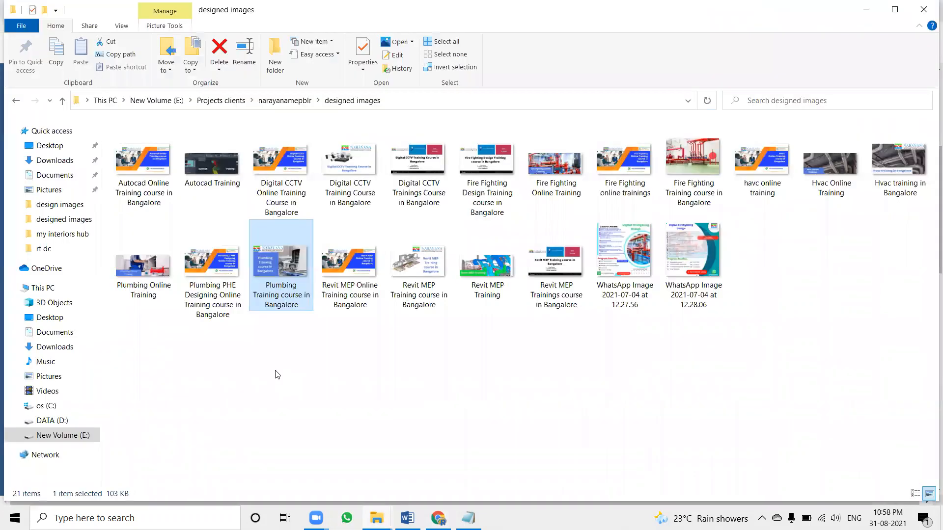
left_click(269, 101)
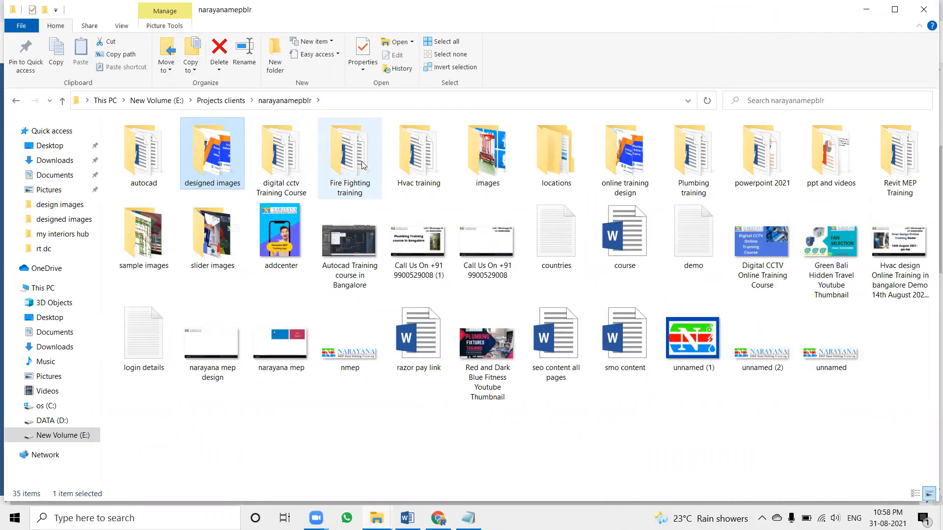
double_click(690, 162)
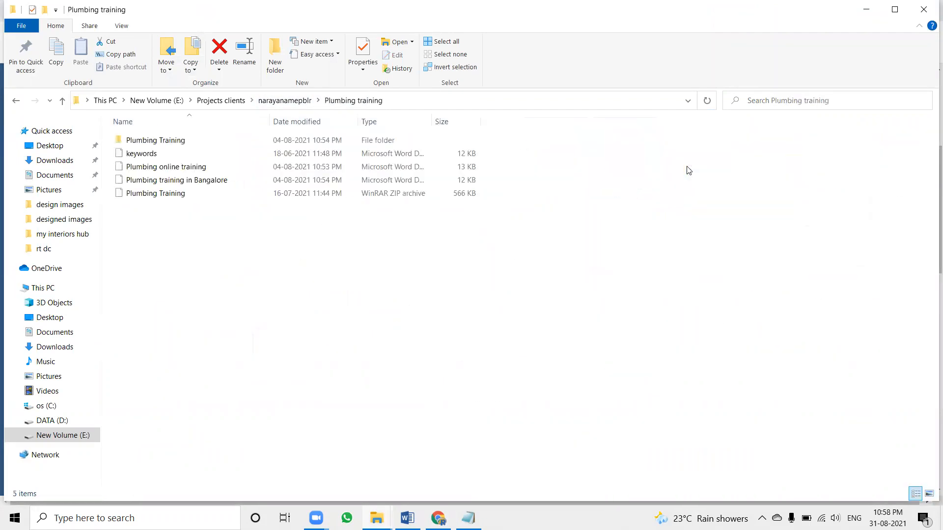
double_click(194, 168)
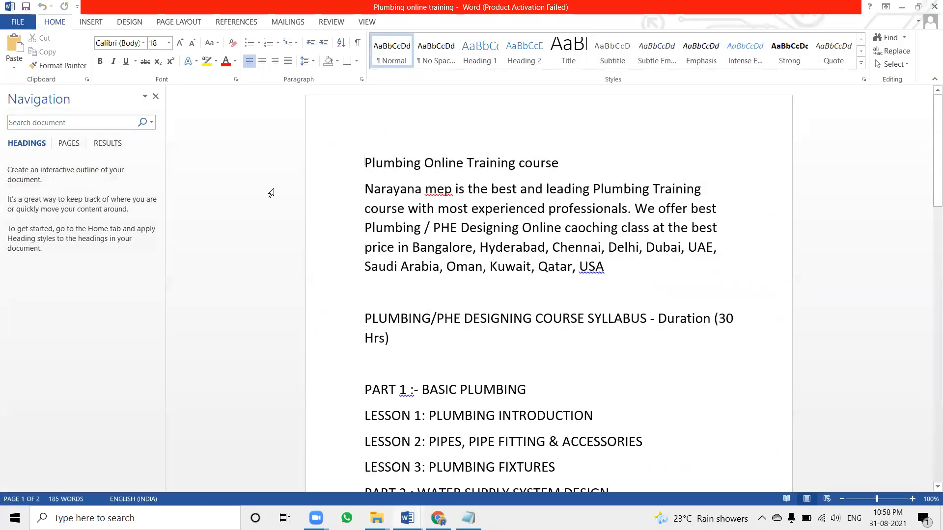
Copy the entire plumbing document from Word into the new blog's Description in Chrome
key("ctrl+a")
key("alt+Tab")
key("alt+Tab")
key("alt+Tab")
scroll(253, 146, "up", 4)
left_click(266, 213)
key("ctrl+v")
scroll(266, 213, "up", 10)
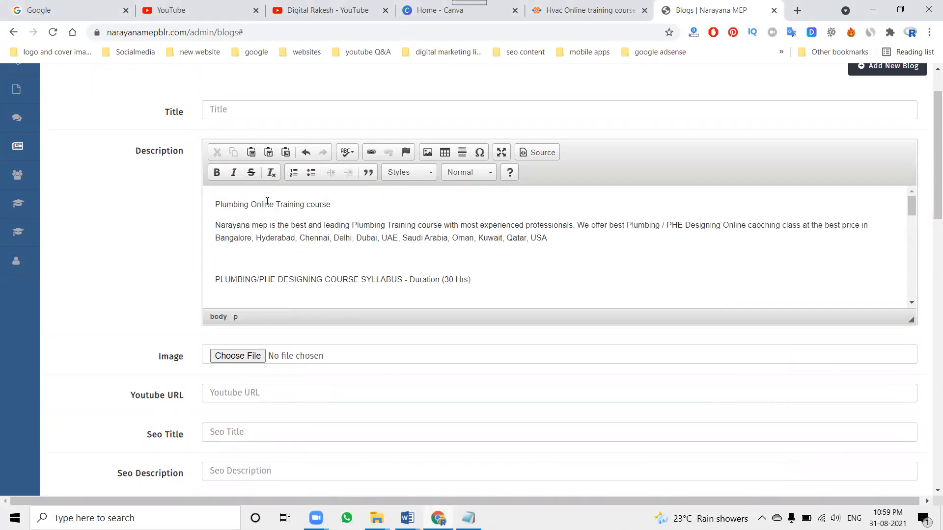
Copy the heading "Plumbing Online Training course" from the description into the blog's Title
triple_click(267, 201)
key("ctrl+c")
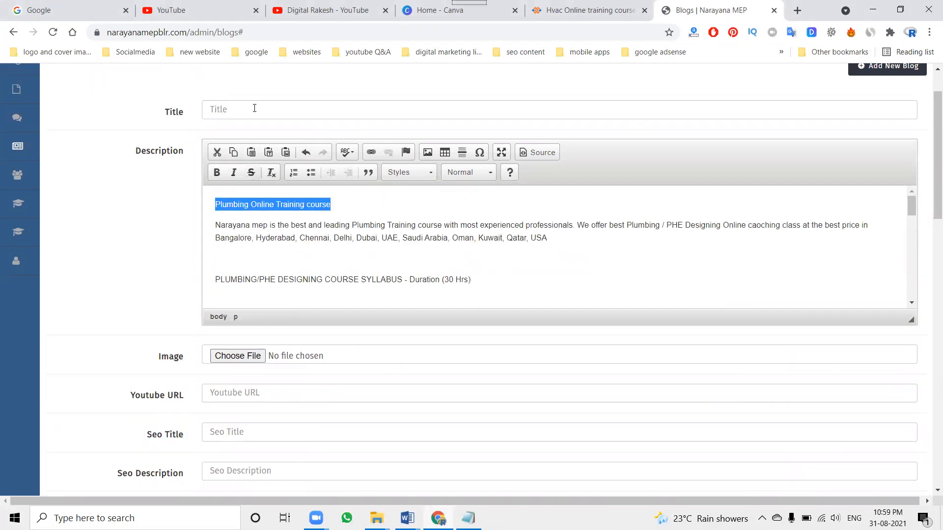
left_click(255, 109)
key("ctrl+v")
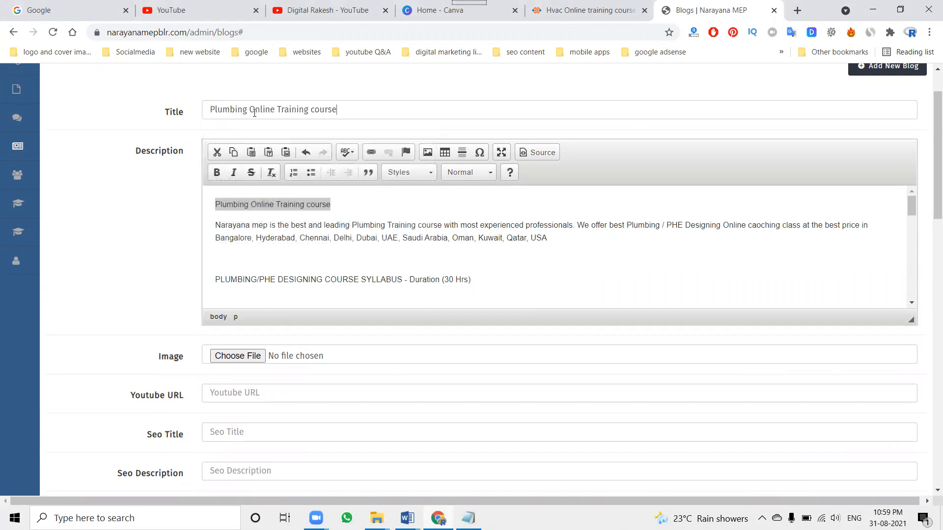
Copy the description's introductory paragraph beginning "Narayana mep is the best and leading" into Seo Description
triple_click(285, 235)
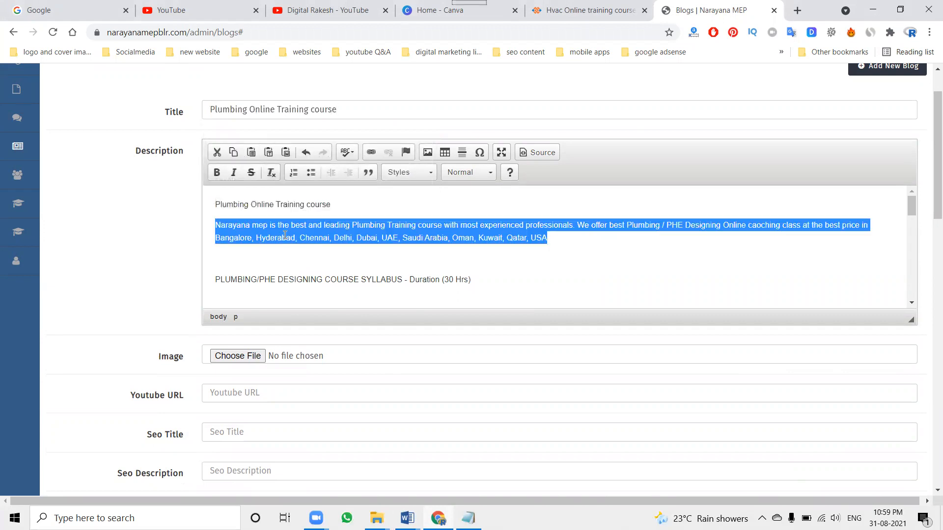
scroll(79, 230, "down", 3)
key("ctrl+v")
scroll(200, 169, "up", 3)
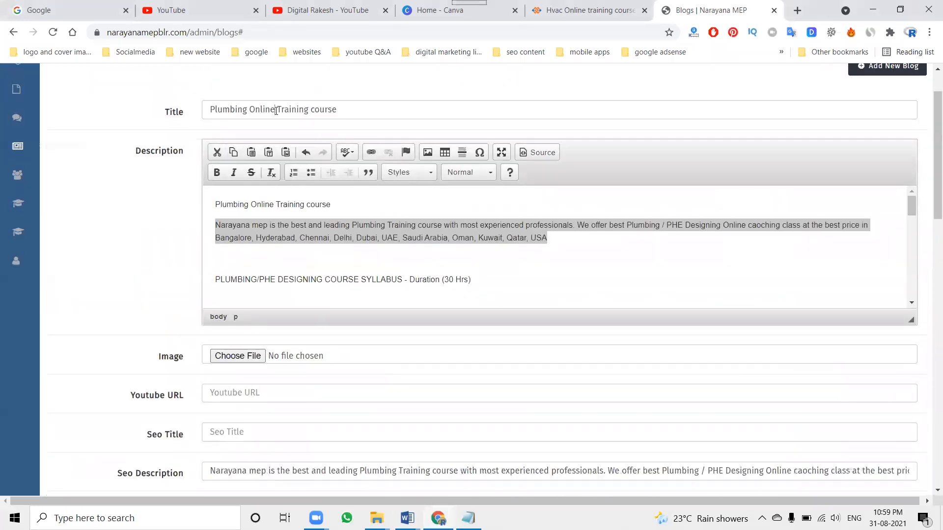
Fill in Seo Title as "Plumbing Online Training course | Plumbing Online Training course located near by me", reusing the blog title
triple_click(277, 110)
scroll(152, 206, "down", 2)
left_click(218, 304)
key("ctrl+v")
type("|")
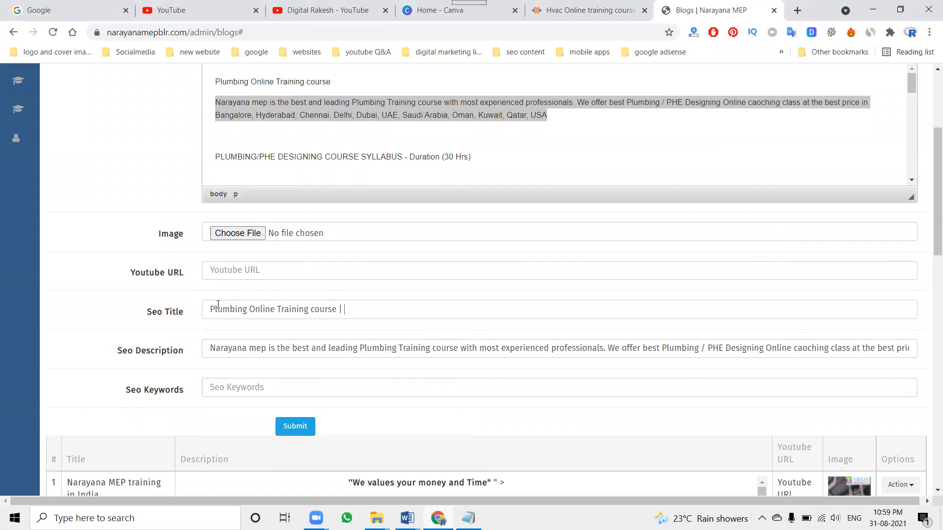
key("ctrl+v")
type("near by me")
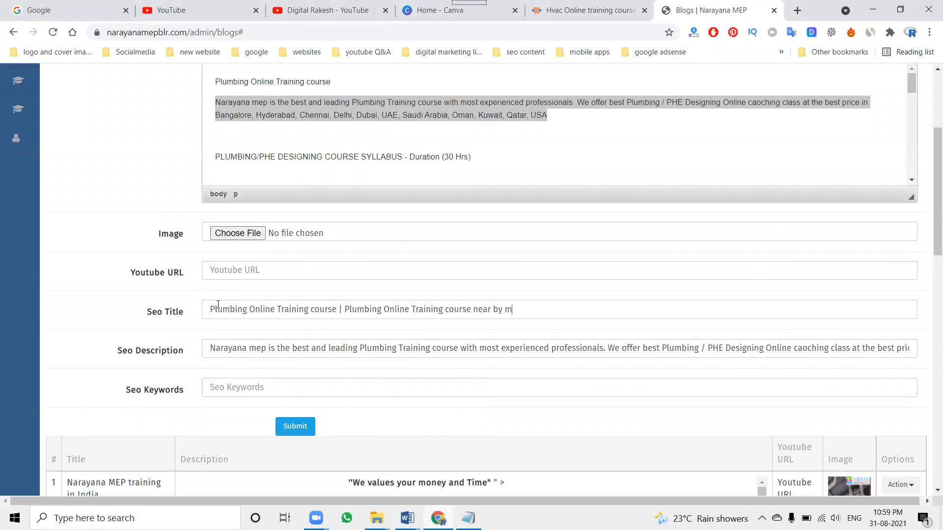
left_click(473, 310)
type("located")
Fill Seo Keywords with "Narayana mep," followed by the Seo Description text from "offer best Plumbing" through "USA"
left_click_drag(266, 350, 197, 351)
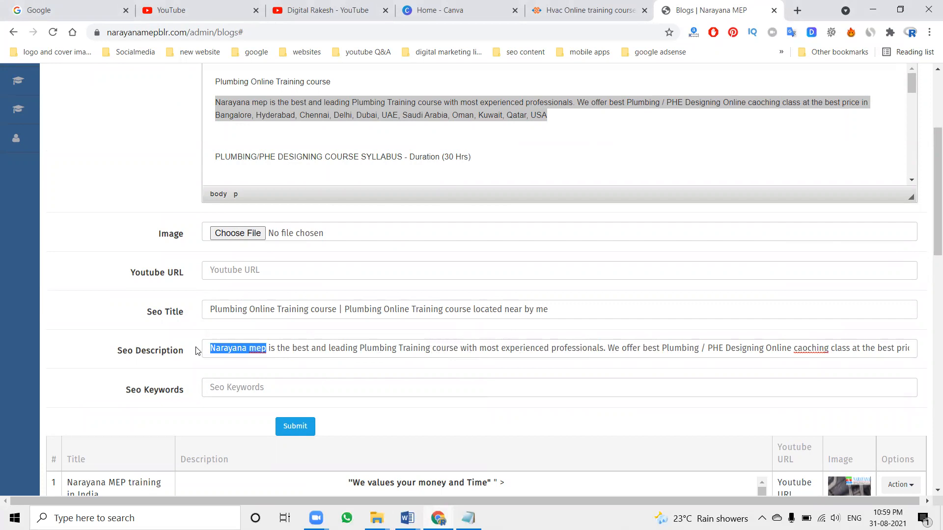
left_click(220, 386)
key("ctrl+v")
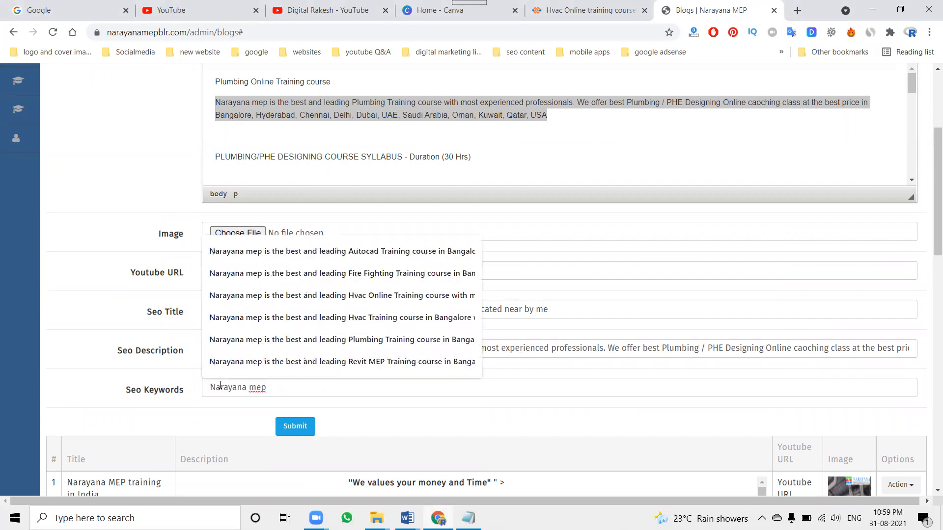
type(",")
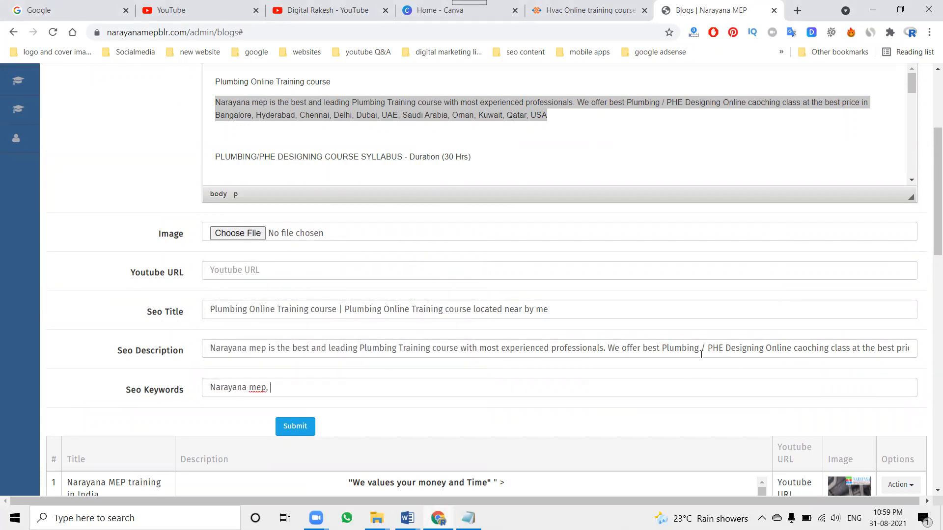
left_click_drag(623, 351, 930, 353)
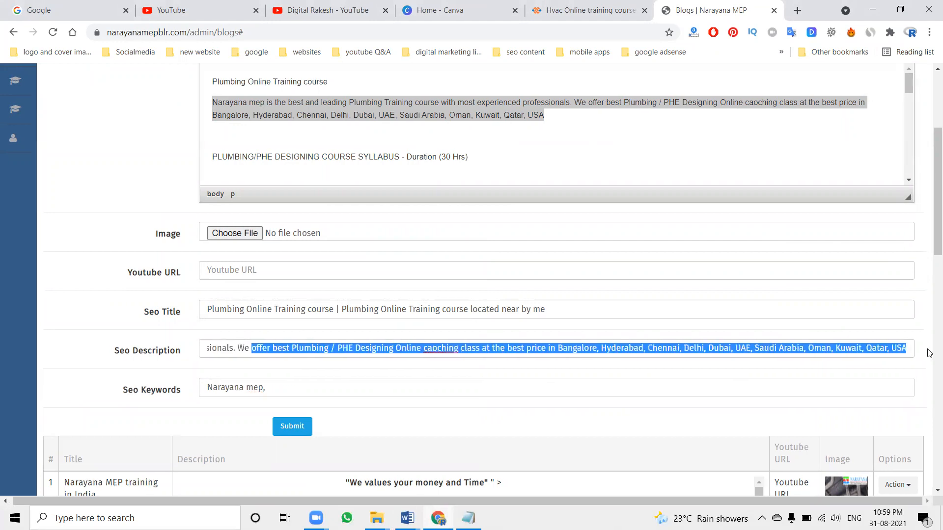
key("ctrl+c")
left_click(342, 388)
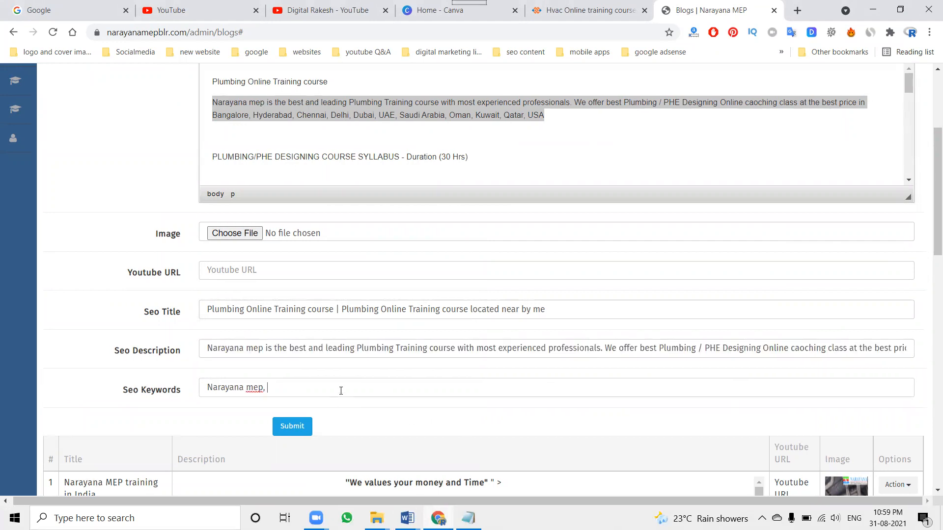
key("ctrl+v")
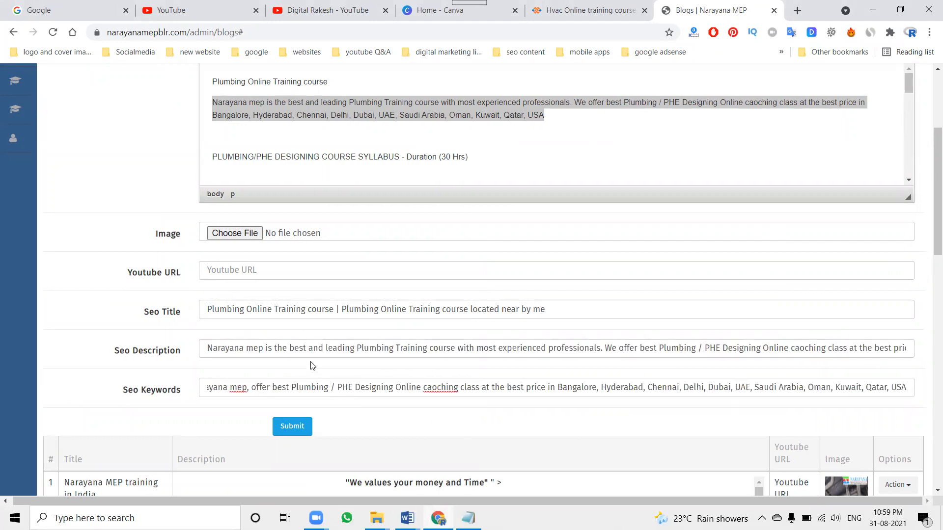
Rename the Minimalistic Business Digital Marketing Facebook Cover image in Downloads to the blog title "Plumbing Online Training course" and attach it as the blog image
left_click(234, 234)
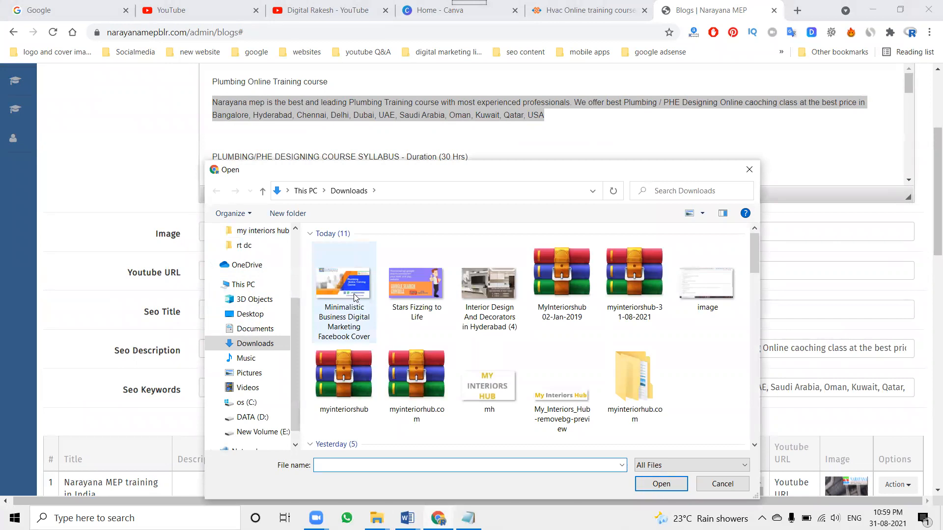
left_click(738, 484)
scroll(306, 216, "up", 4)
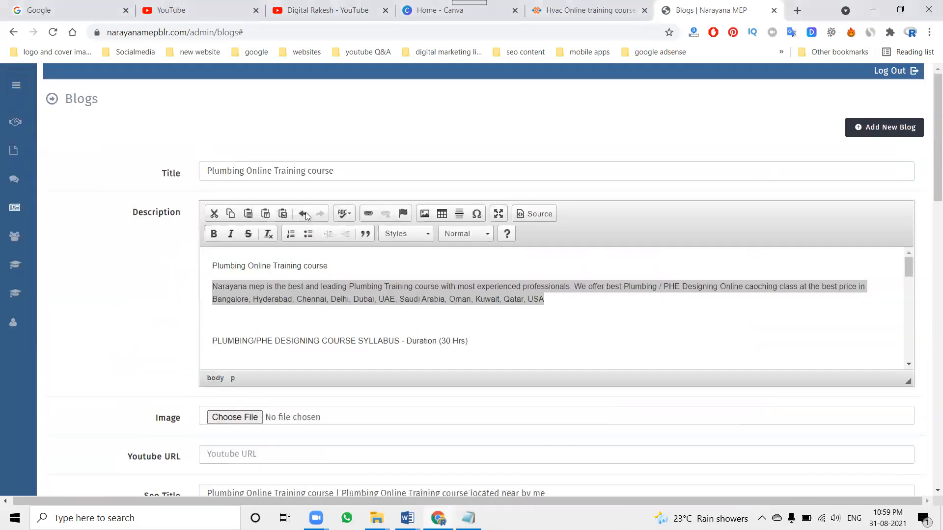
triple_click(295, 172)
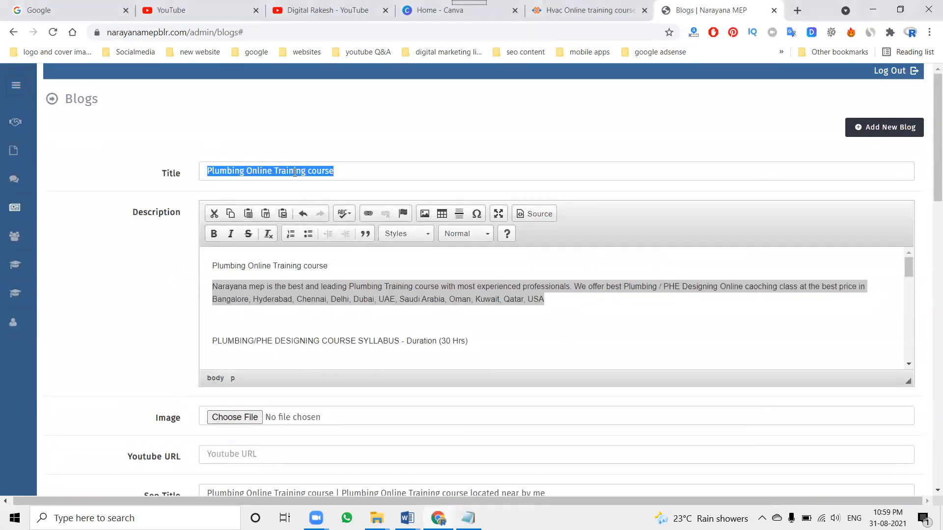
scroll(139, 248, "down", 4)
left_click(221, 235)
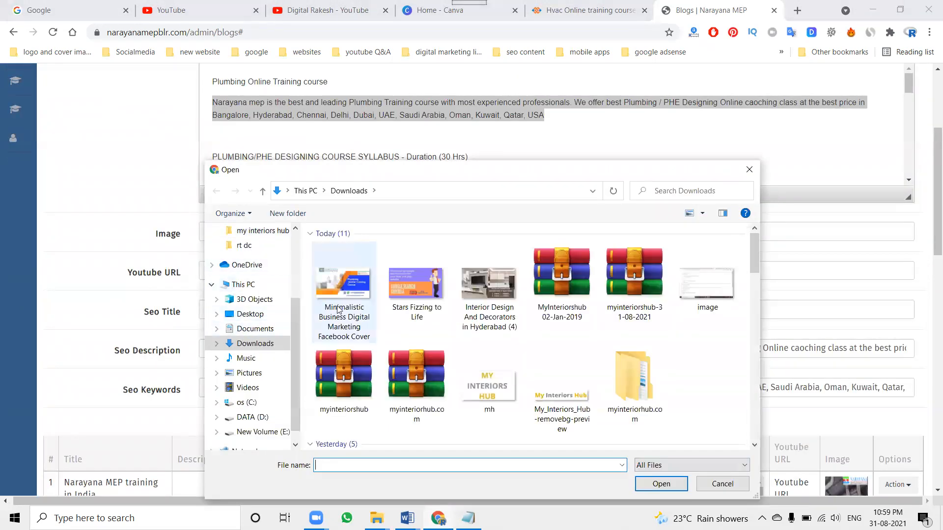
left_click(334, 307)
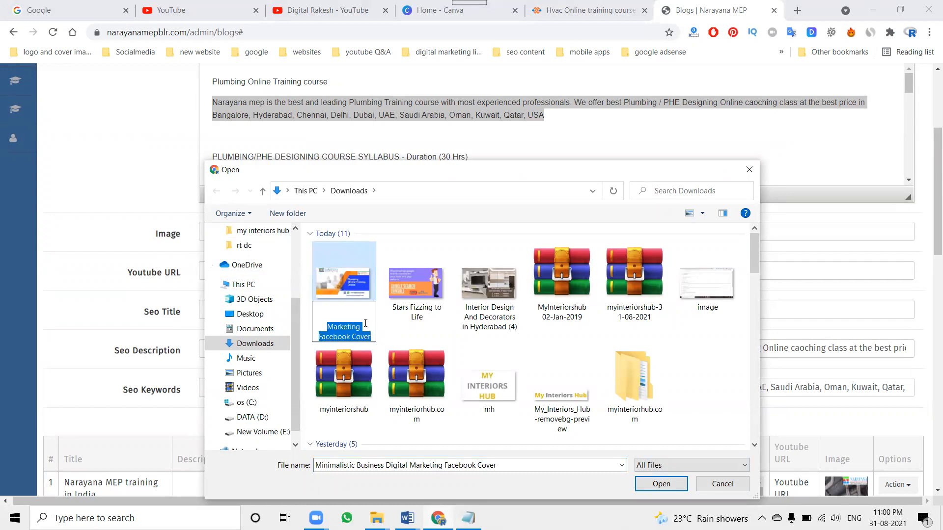
double_click(354, 292)
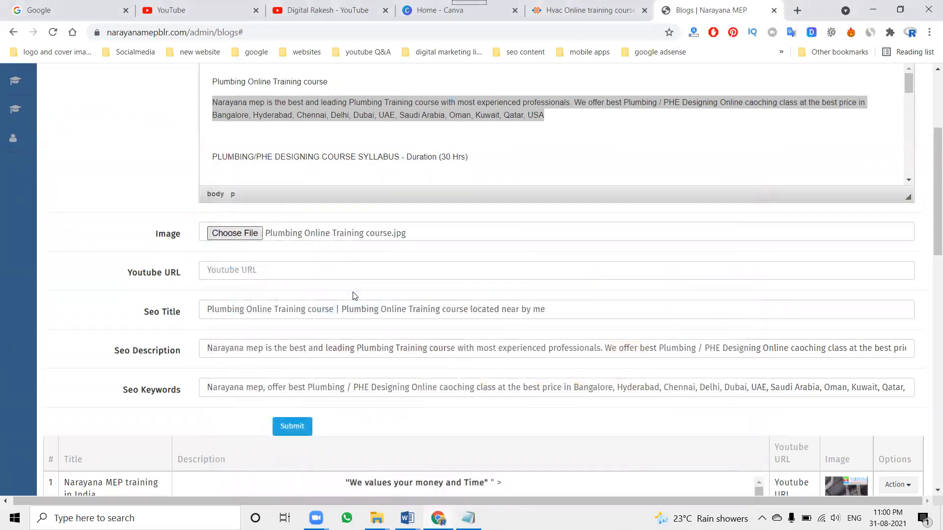
scroll(375, 172, "up", 4)
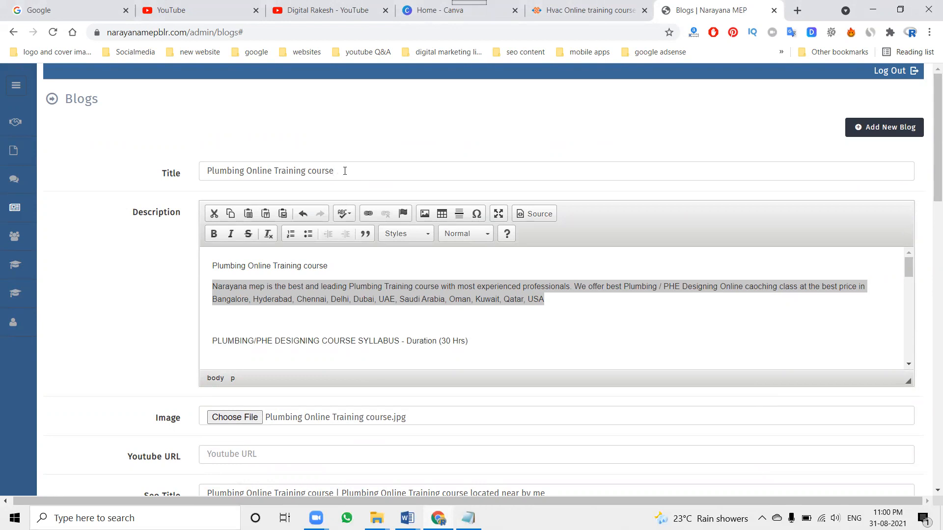
Search Google in a new incognito window for "digital marketing company in madhapur"
left_click(929, 34)
left_click(835, 79)
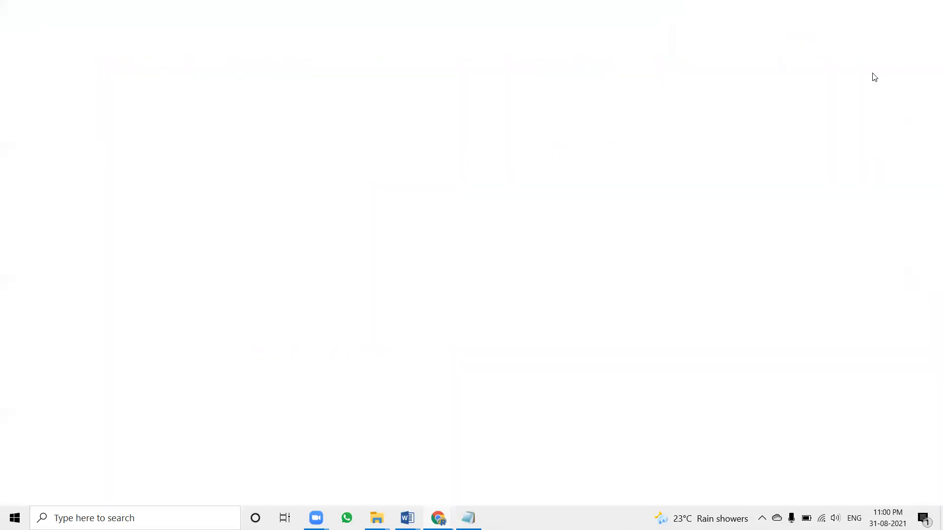
type("digital")
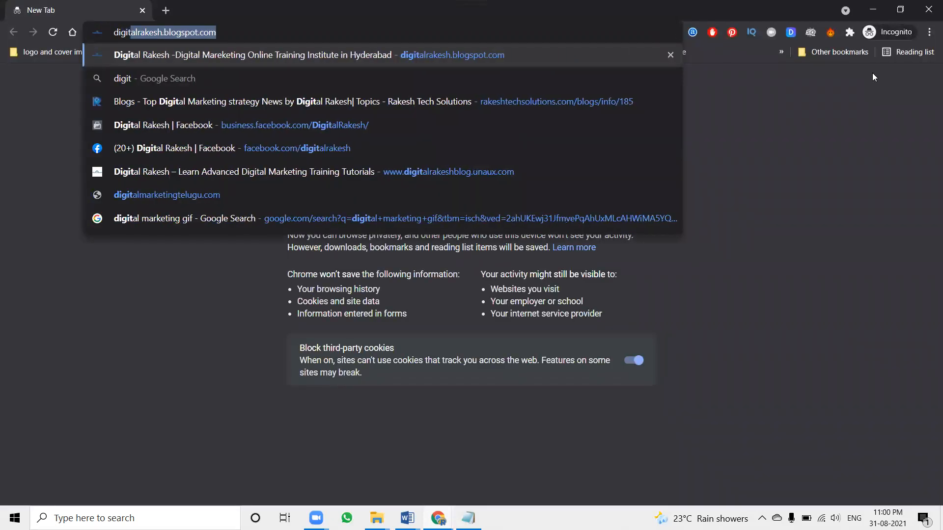
type(" marketin")
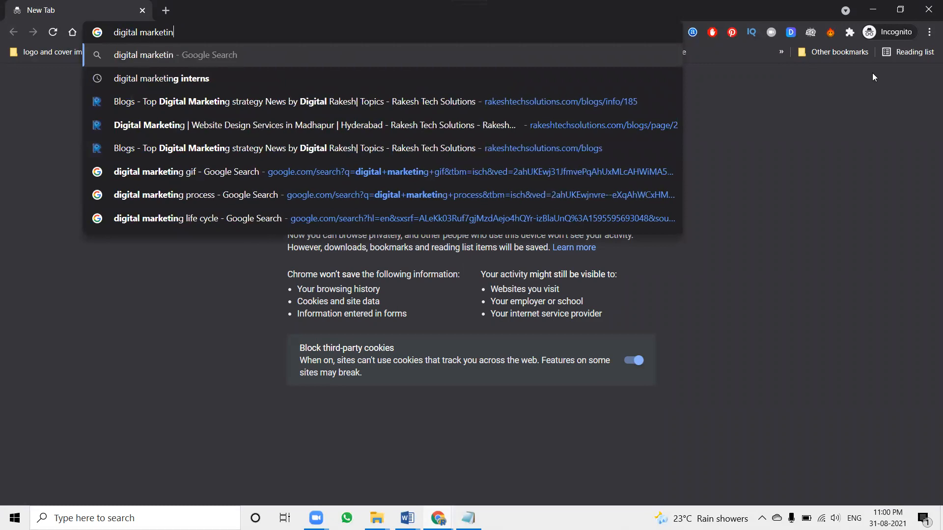
type("g copmpany ")
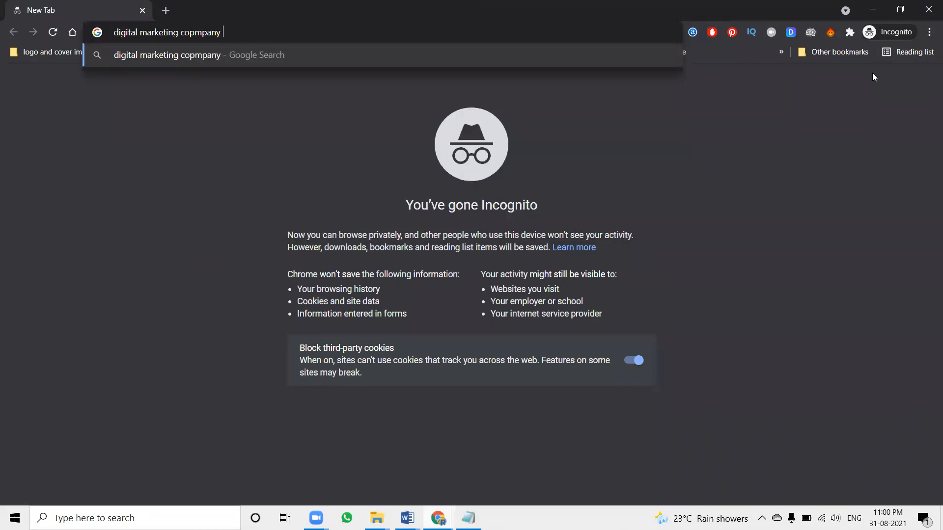
type("in madhapur")
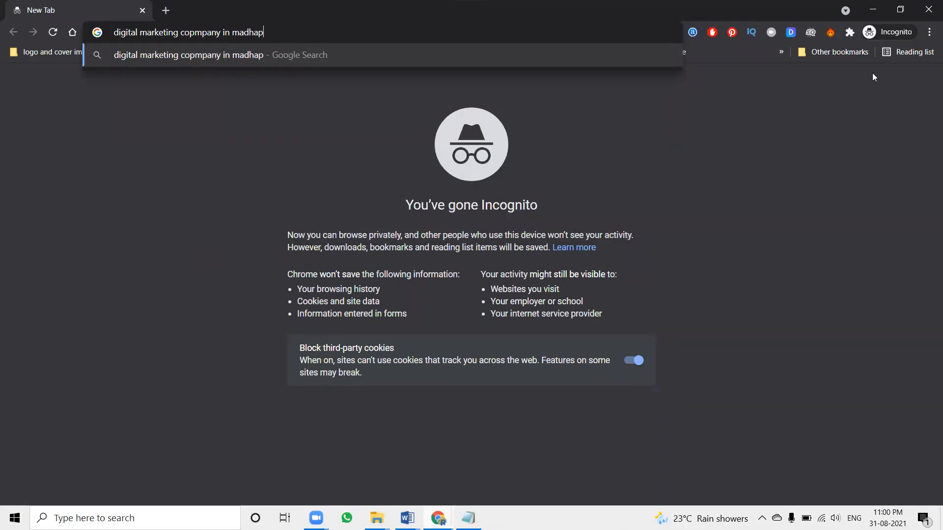
key("Return")
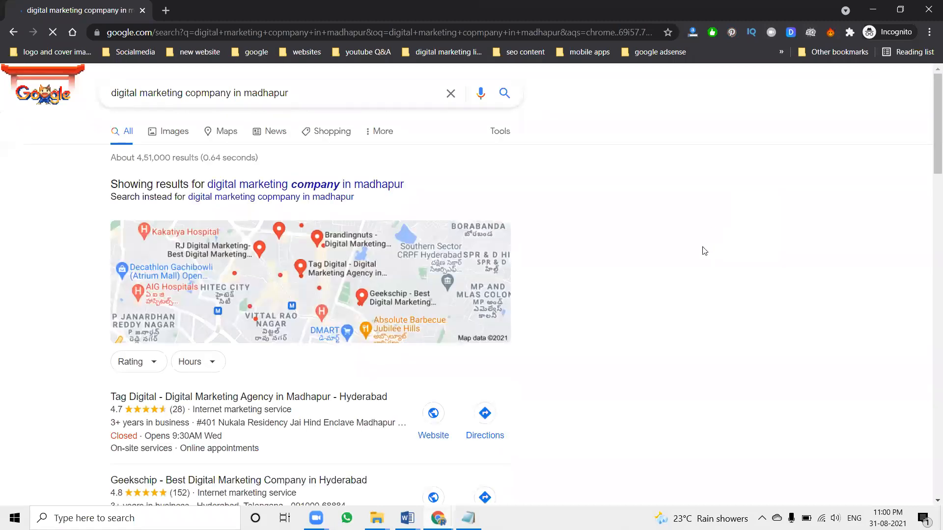
left_click(327, 185)
Open the Justdial result in a new tab, highlight "Digital-Marketing-Services-in-Madhapur" in its URL, and close the tab
scroll(622, 276, "down", 7)
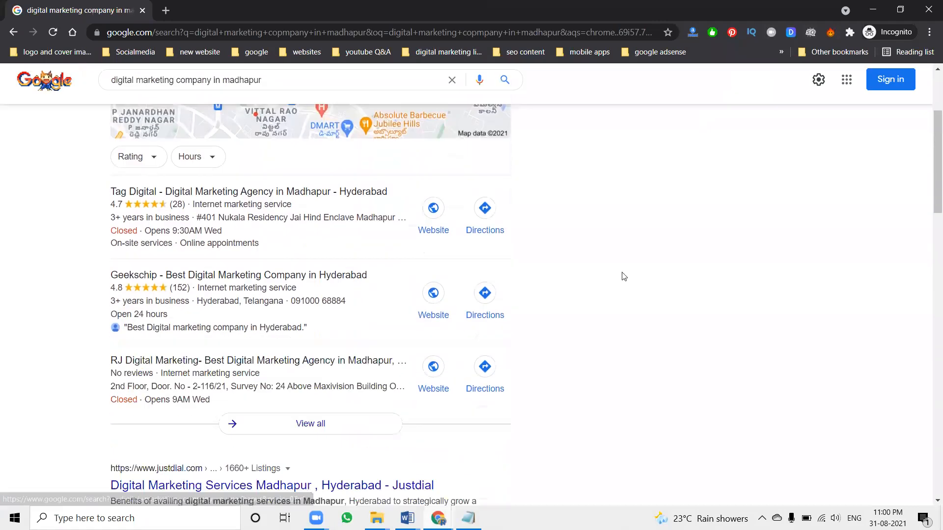
scroll(621, 279, "down", 1)
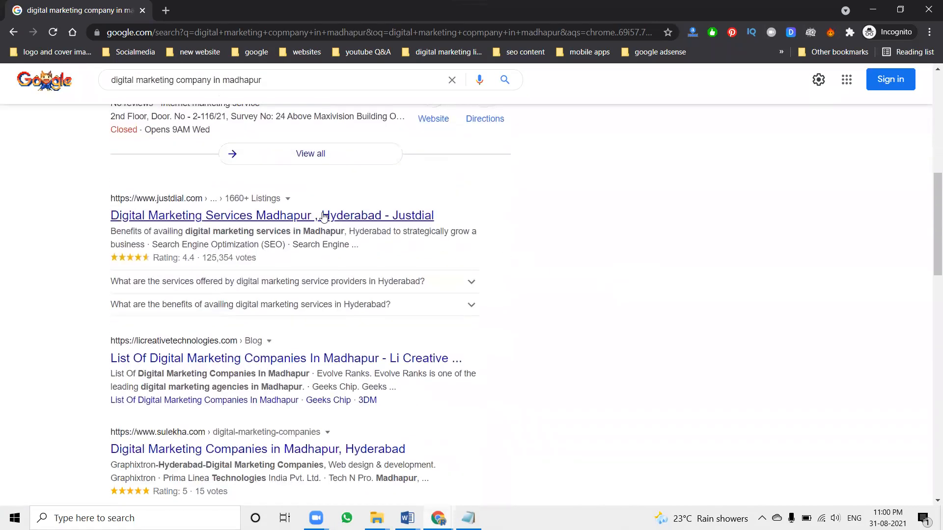
middle_click(236, 208)
left_click(227, 6)
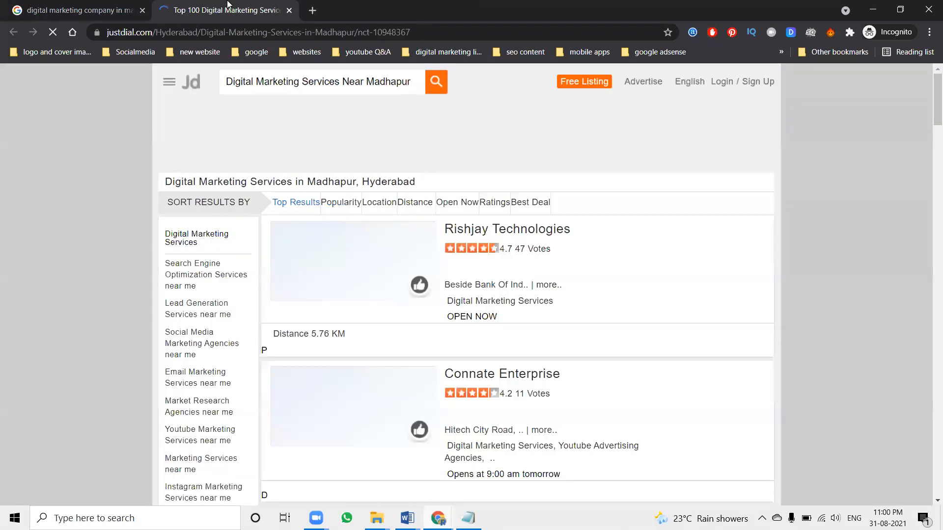
left_click_drag(202, 32, 352, 33)
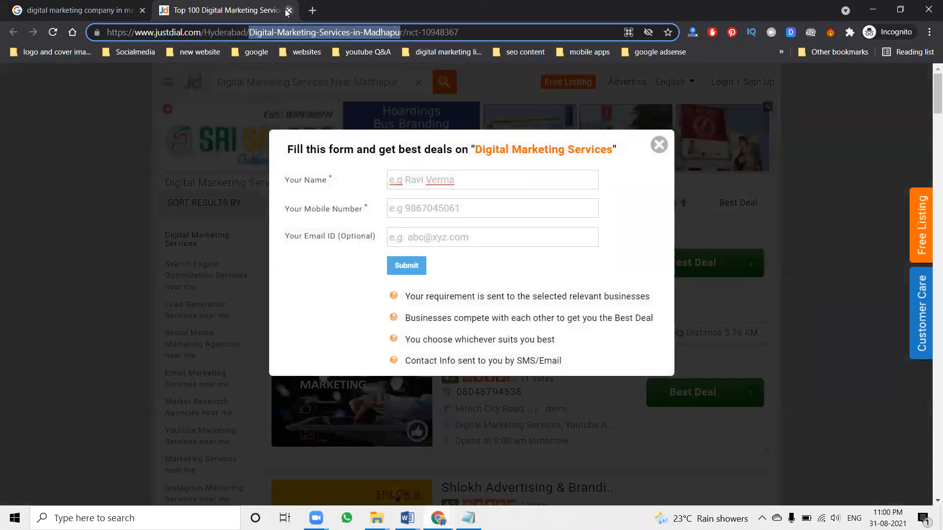
left_click(289, 11)
Open the Li Creative Technologies result in a new tab, highlight the keyword part of its URL, and close the tab
middle_click(241, 363)
left_click(248, 11)
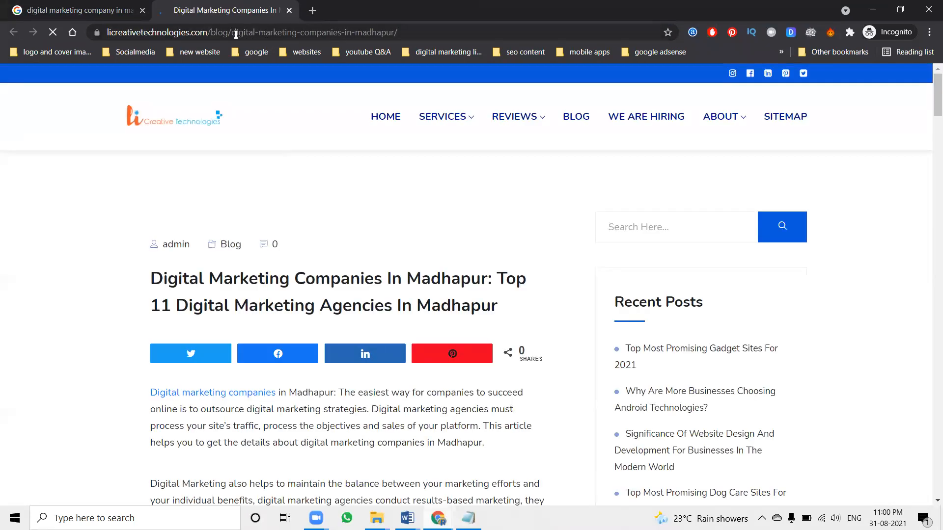
left_click_drag(237, 34, 397, 34)
left_click(290, 10)
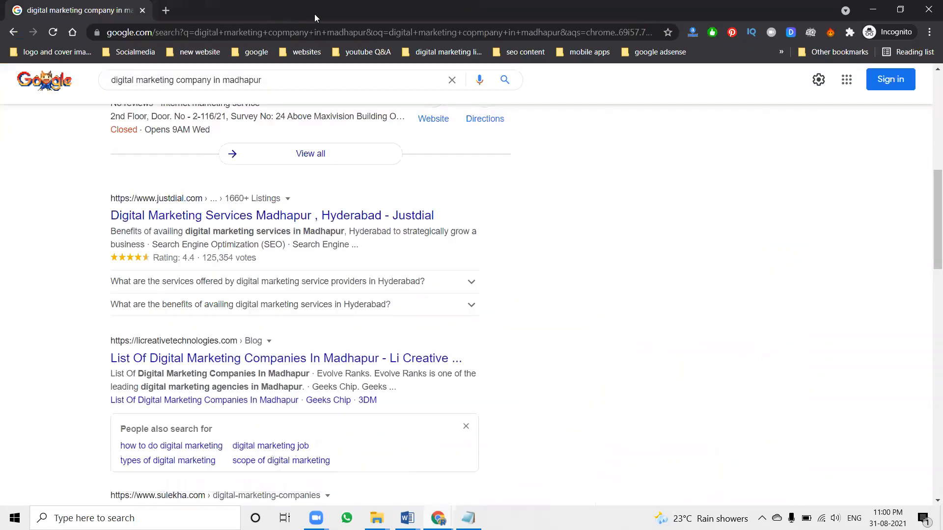
Change the location in the Google query to search for "digital marketing company in bangalore"
double_click(244, 80)
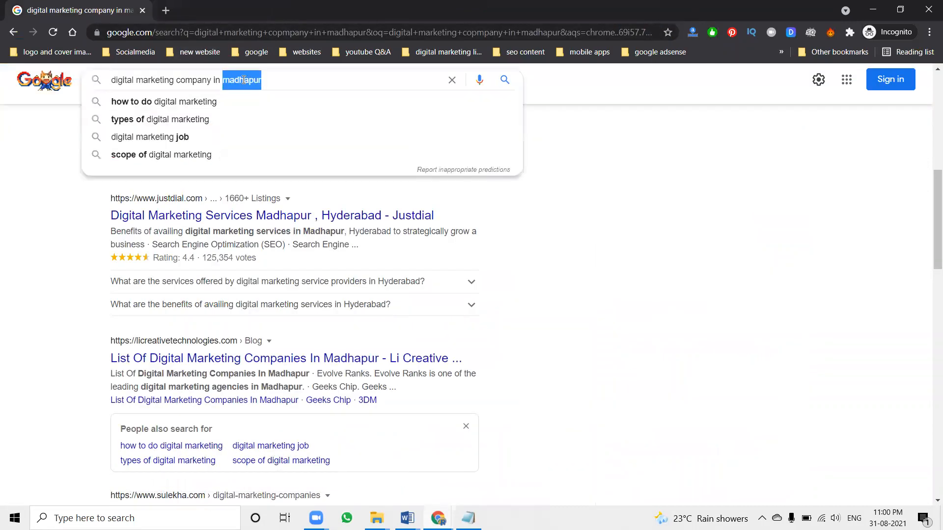
type("bangalore")
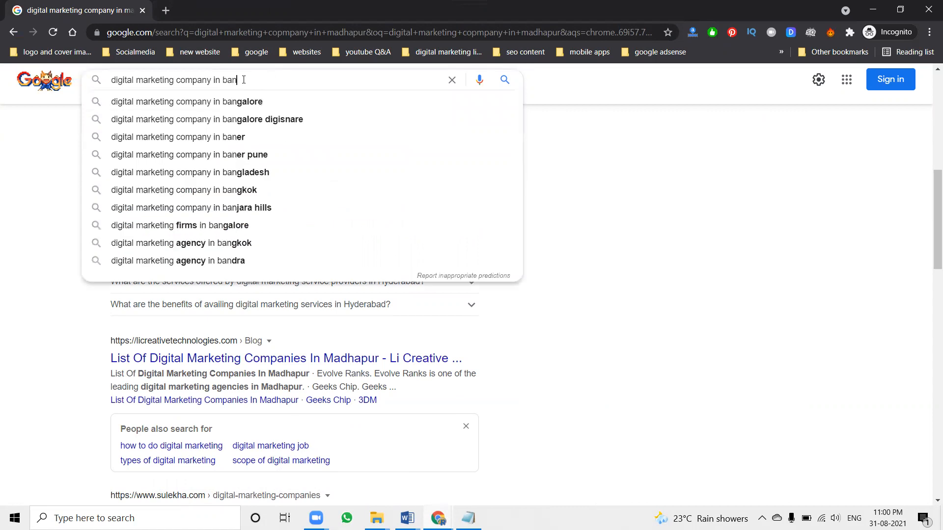
key("Return")
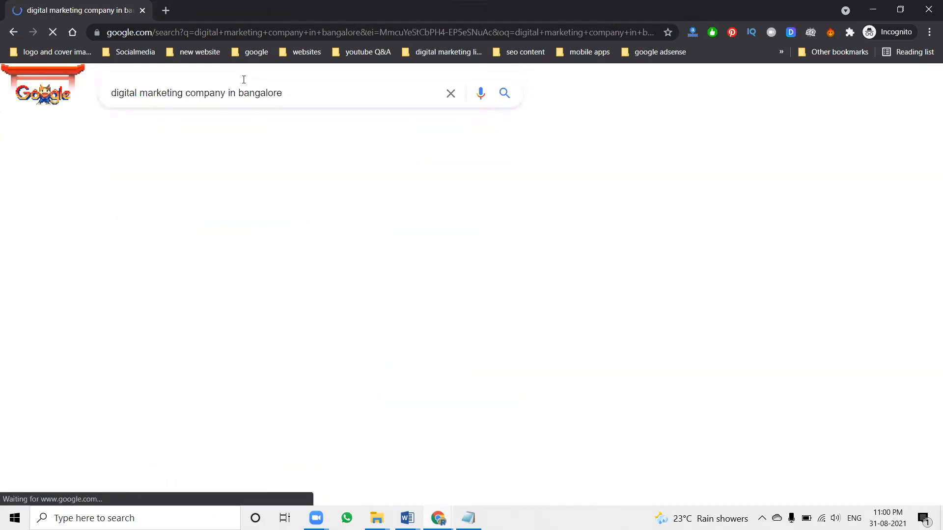
Open the "15 Best Digital Marketing Agencies in Bangalore" result in a new tab and highlight "best-digital-marketing-agencies-in-bangalore" in its URL
scroll(316, 189, "down", 5)
scroll(316, 189, "down", 5)
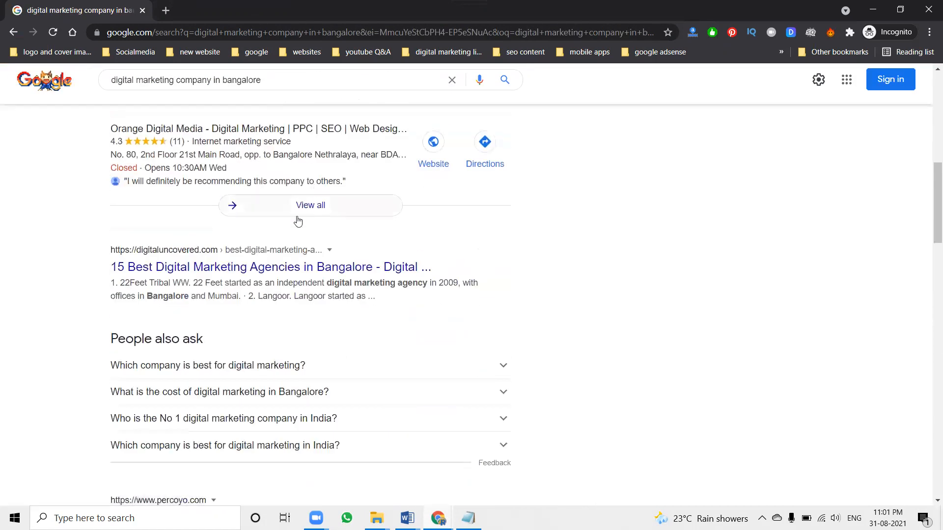
middle_click(269, 268)
left_click(253, 6)
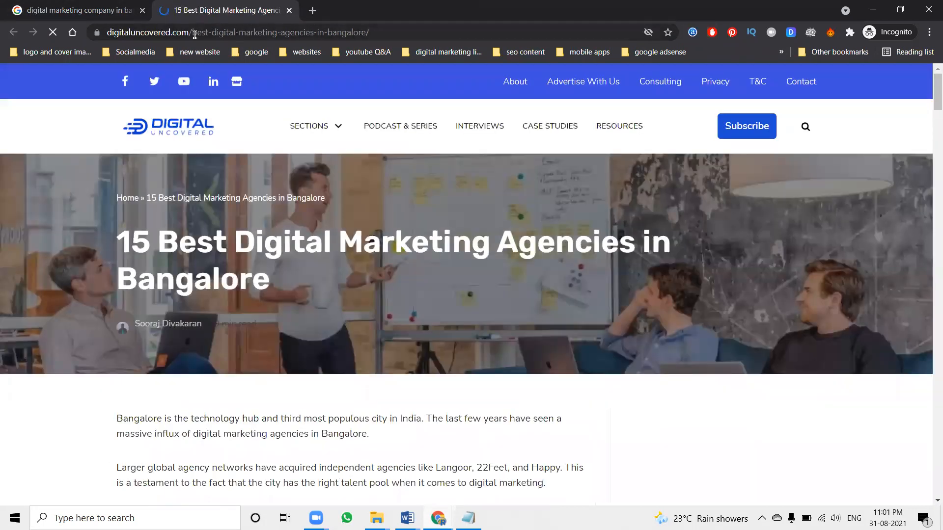
left_click_drag(221, 33, 392, 38)
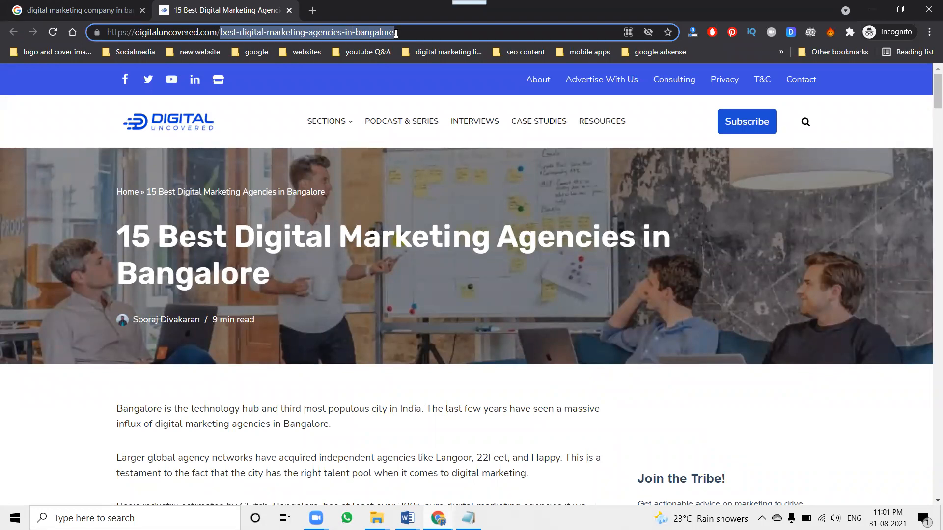
Return to the Narayana MEP blog form and highlight the title "Plumbing Online Training course"
left_click(876, 14)
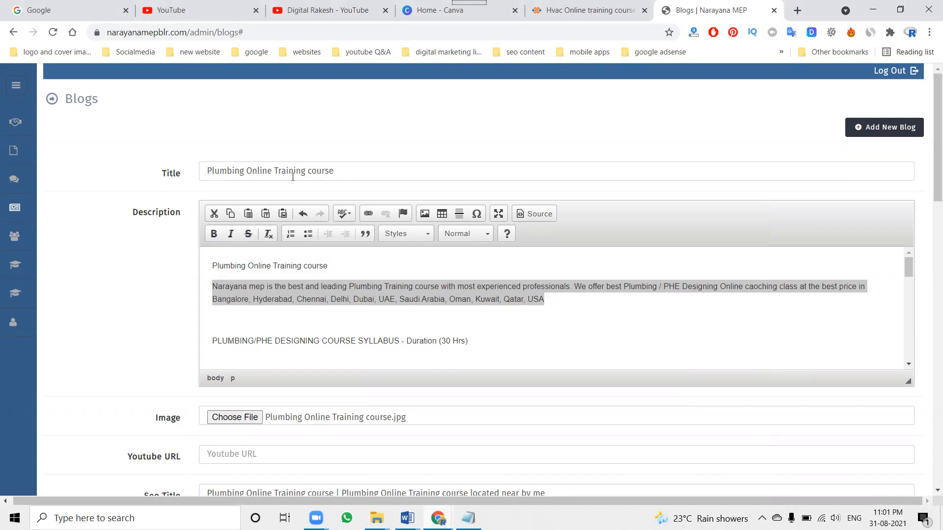
left_click_drag(227, 170, 334, 171)
left_click(341, 170)
Open the Revit MEP Training course in Bangalore page on the Narayana MEP site and highlight its URL keywords and its heading
left_click(589, 10)
mouse_move(592, 89)
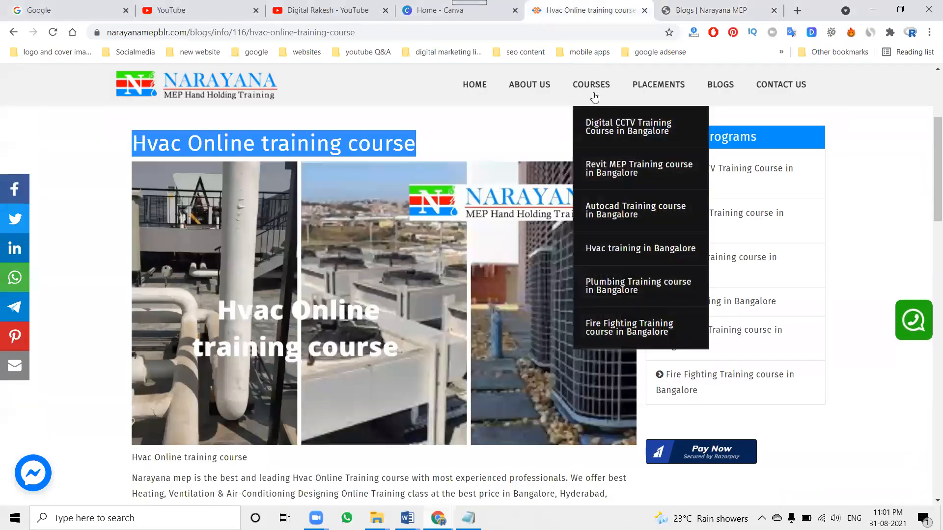
left_click(609, 176)
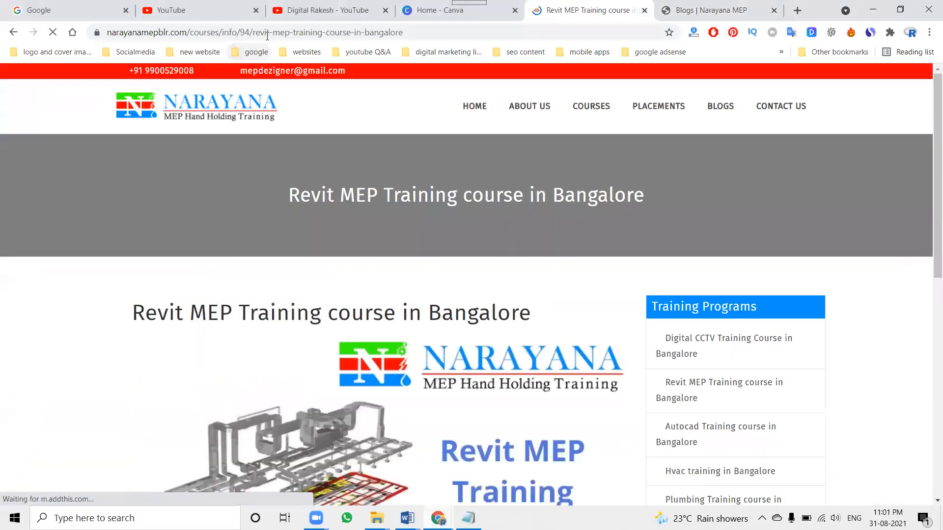
left_click_drag(254, 32, 406, 34)
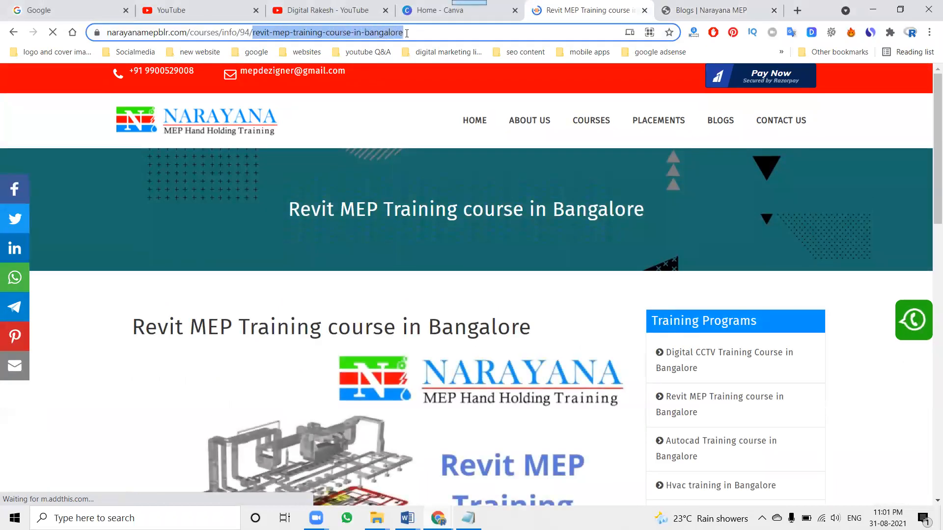
triple_click(241, 325)
key("ctrl+c")
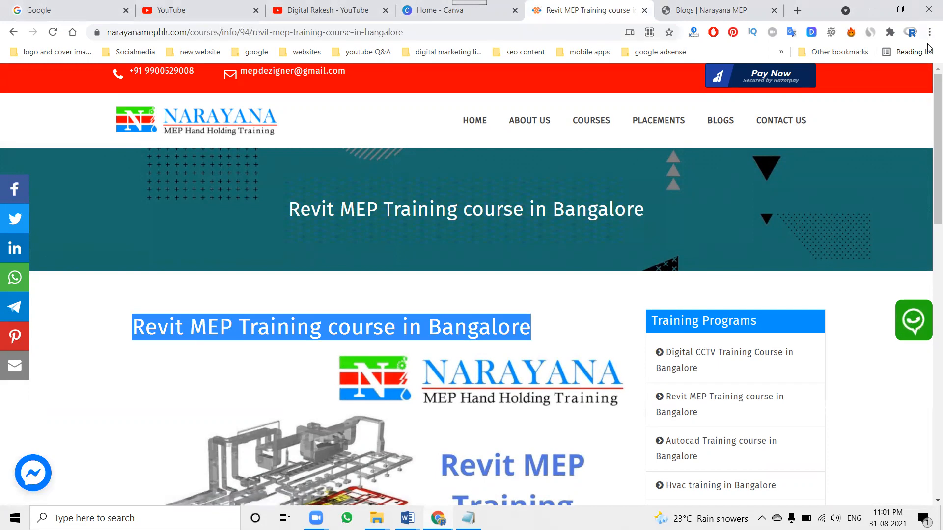
Search Google in the incognito window for "Revit MEP Training course in Bangalore" and look through the results for the Narayana MEP listing
left_click(437, 518)
left_click(469, 464)
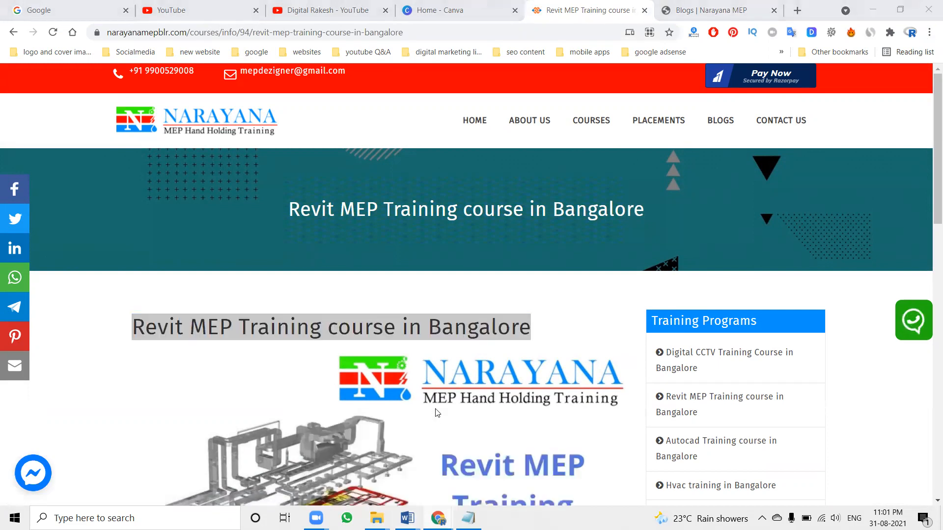
left_click(79, 11)
triple_click(148, 79)
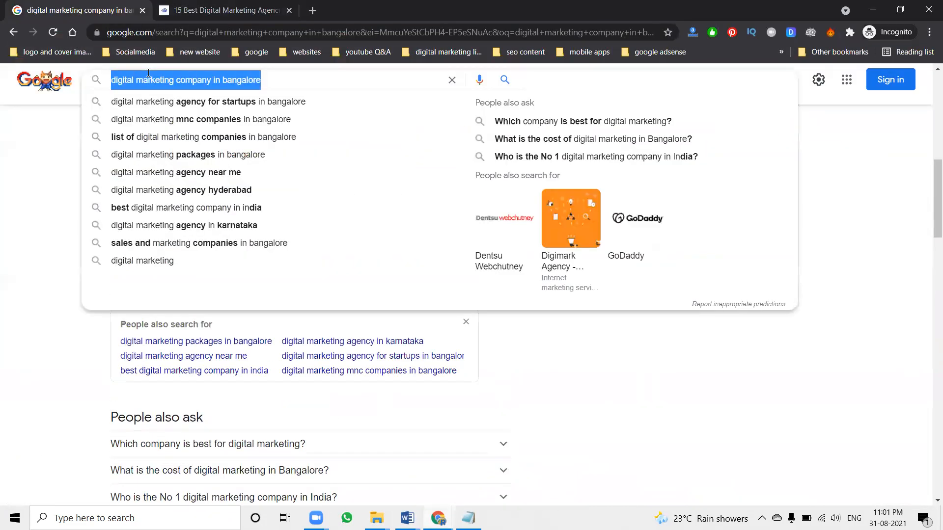
key("ctrl+v")
key("Return")
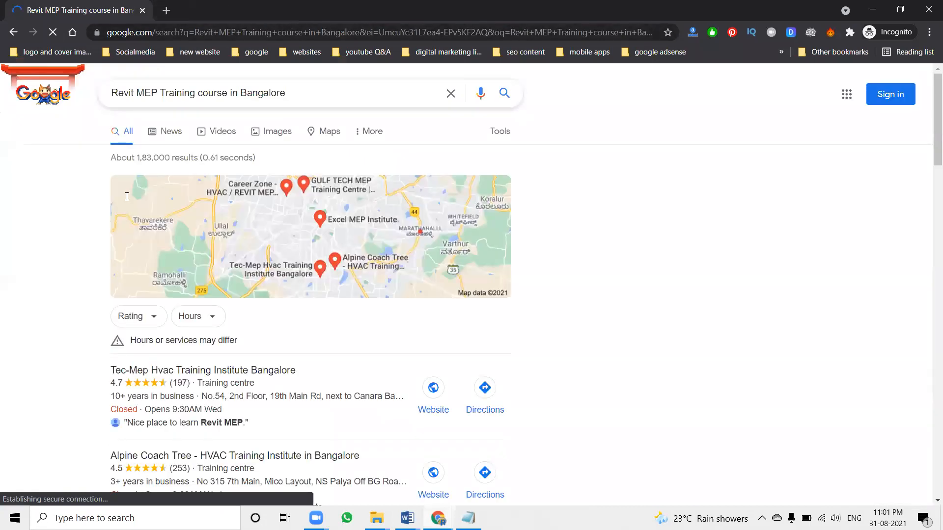
scroll(104, 217, "down", 5)
scroll(104, 216, "down", 9)
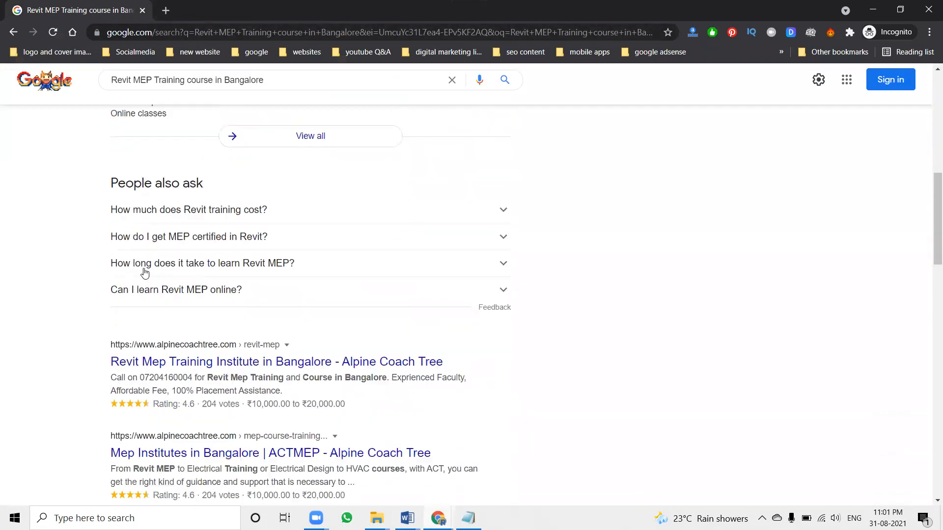
scroll(144, 269, "down", 4)
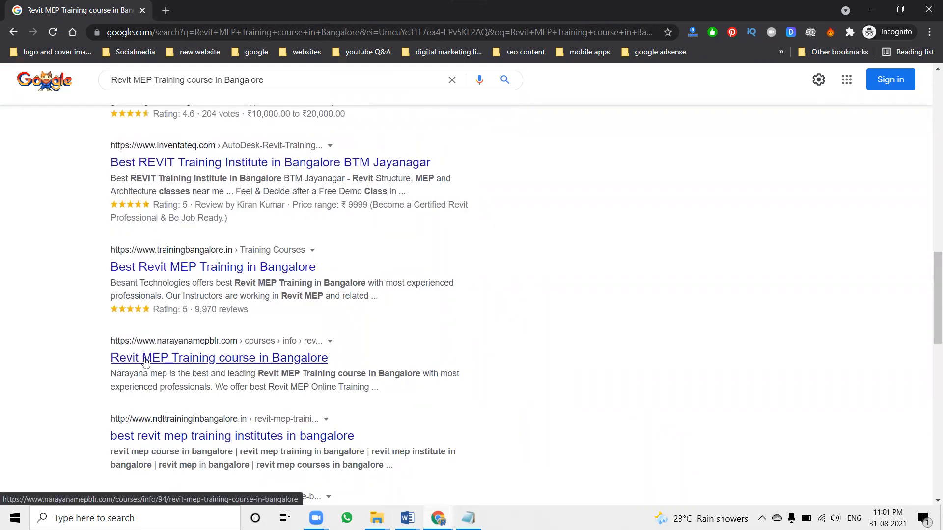
scroll(153, 354, "down", 11)
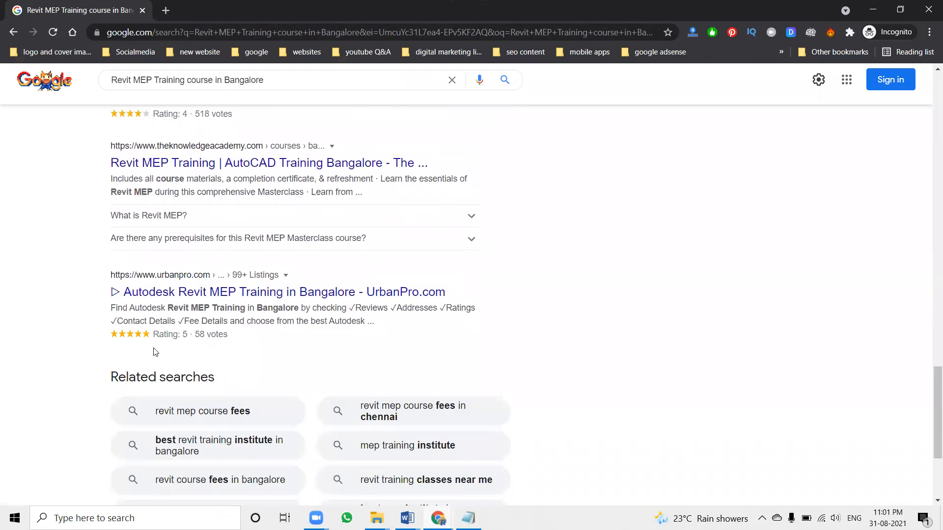
Change the Google query to "Revit MEP online Training in Bangalore" and run the search
double_click(202, 81)
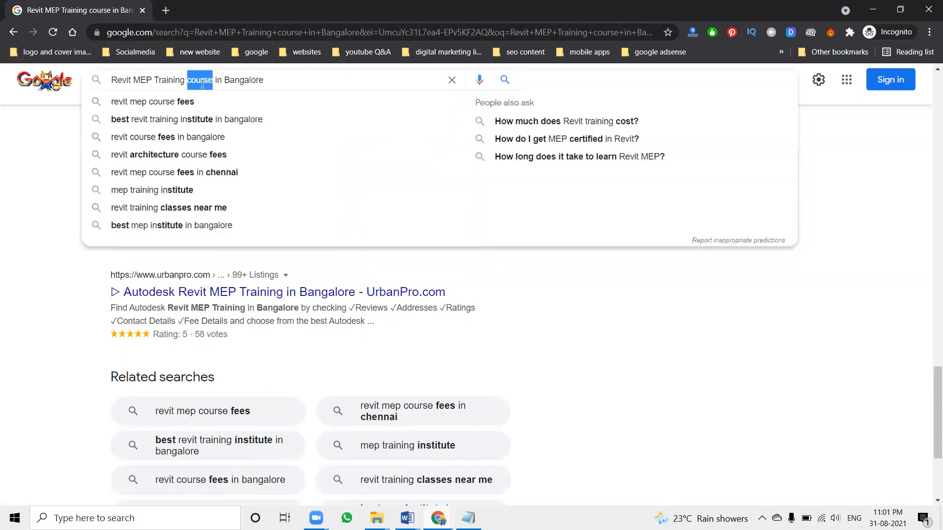
key("BackSpace")
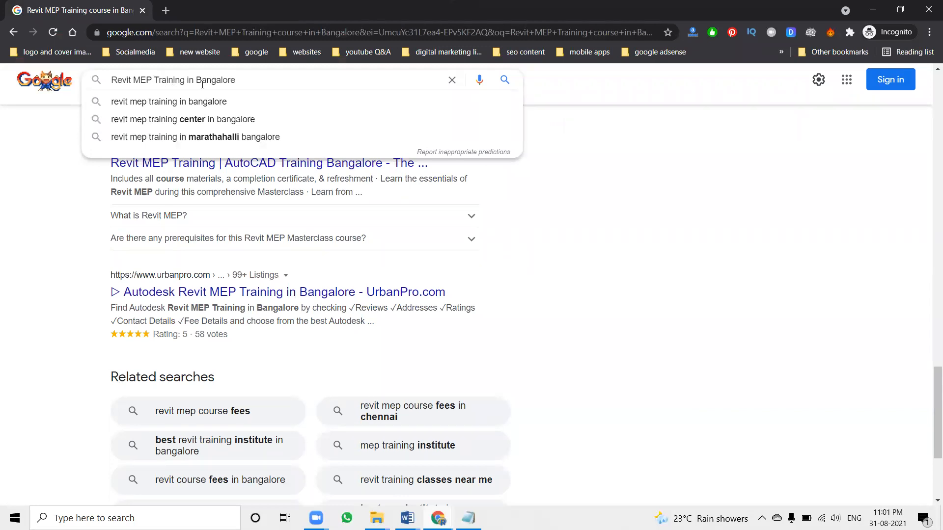
type("online")
key("Return")
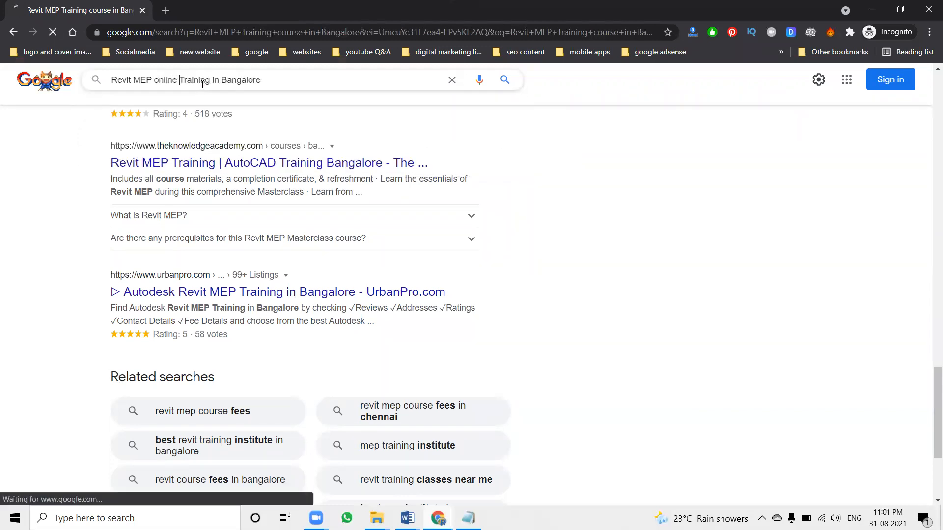
Find the Narayana MEP listing in the search results and open it in a new tab
scroll(205, 222, "down", 5)
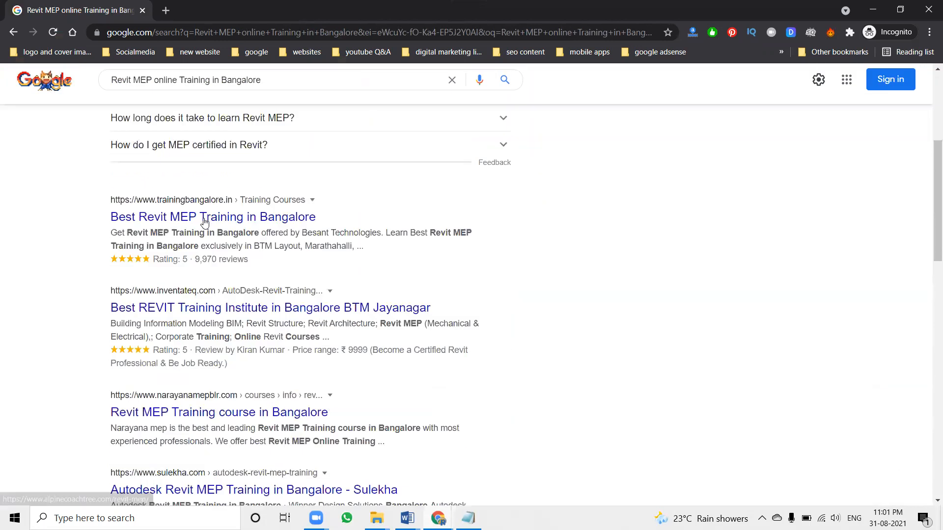
scroll(195, 297, "down", 3)
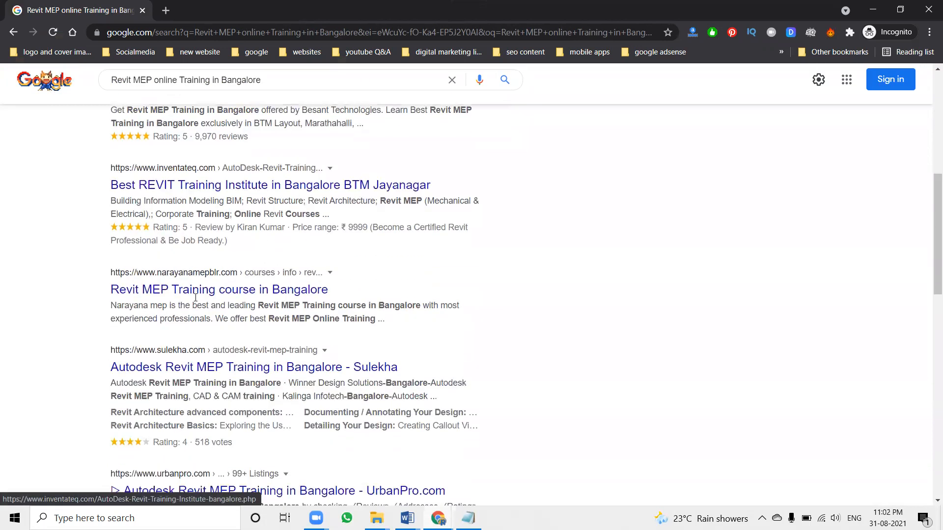
middle_click(192, 290)
left_click(219, 7)
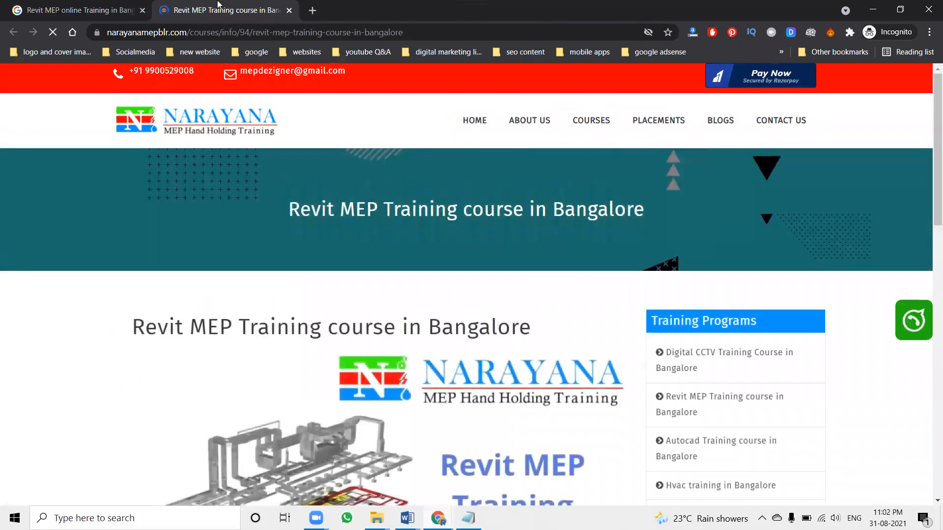
View the course page's source code, highlight the SEO title and the Open Graph meta tags, and close the source
key("ctrl+u")
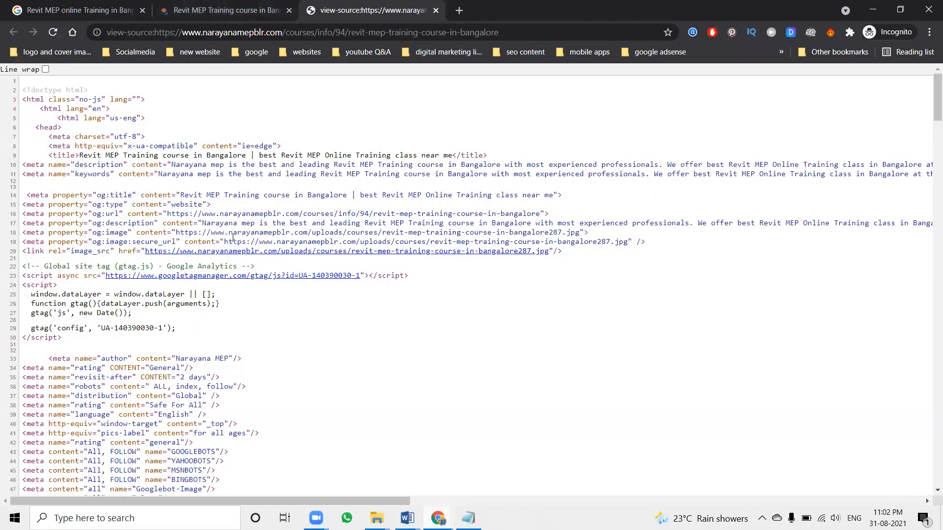
scroll(233, 238, "up", 4)
left_click_drag(139, 224, 239, 224)
left_click_drag(323, 224, 795, 222)
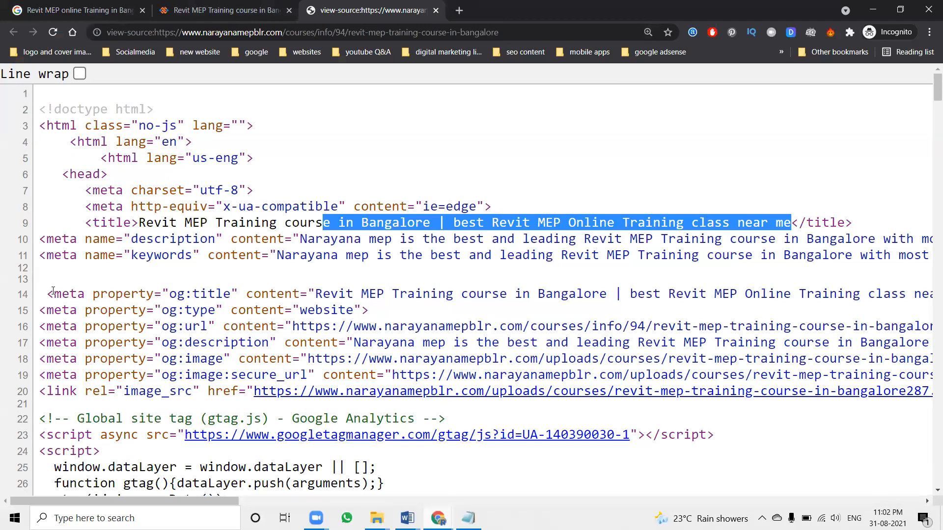
left_click_drag(48, 290, 283, 372)
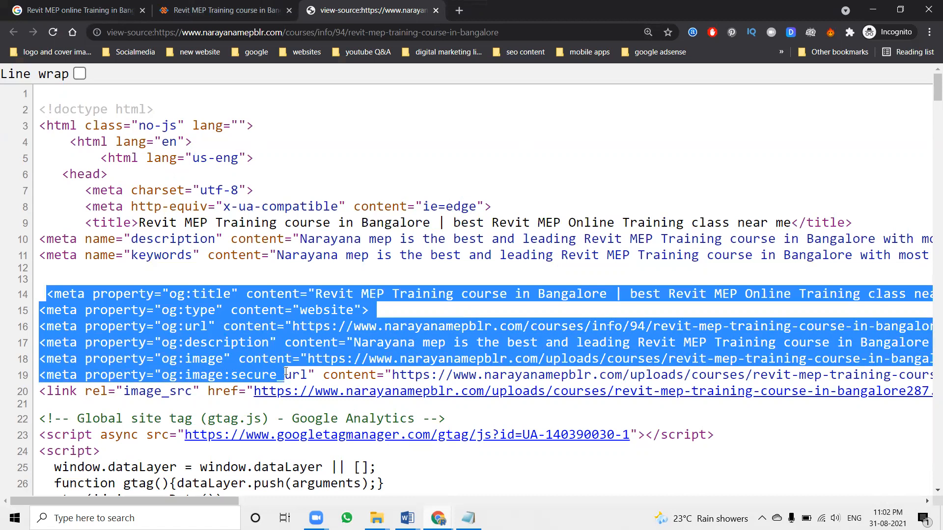
left_click(436, 10)
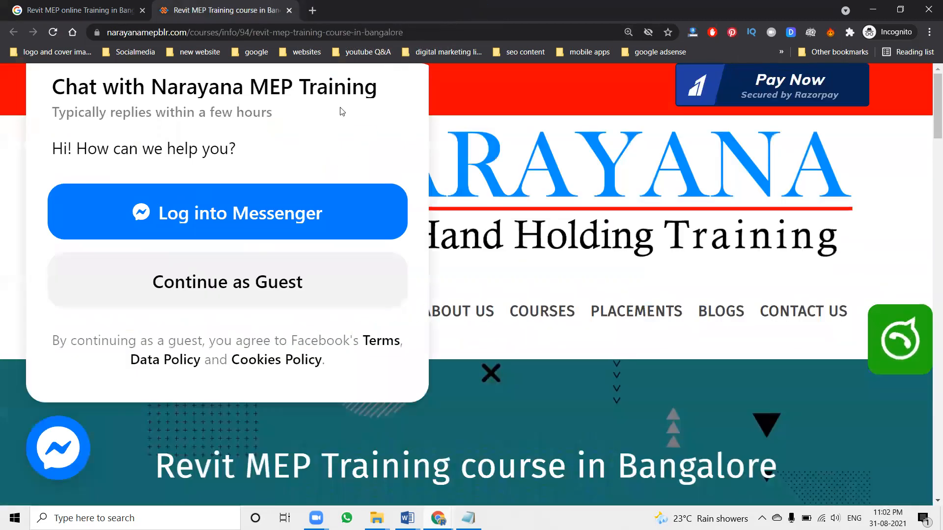
Open the Facebook share window from the Revit MEP course page in the incognito window, and close it
key("ctrl+plus")
key("ctrl+plus")
key("ctrl+plus")
key("ctrl+plus")
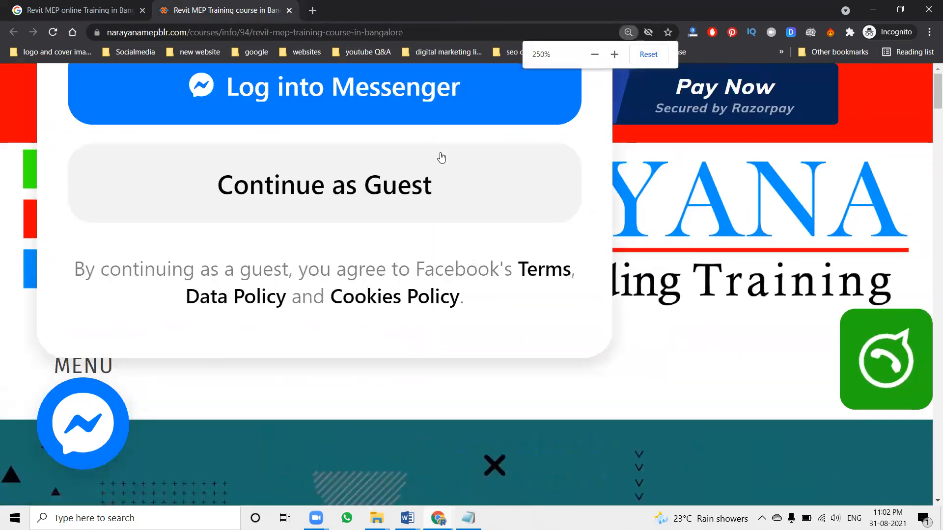
key("ctrl+minus")
key("ctrl+minus")
key("ctrl+minus")
key("ctrl+minus")
key("ctrl+minus")
key("ctrl+minus")
key("ctrl+minus")
key("ctrl+minus")
key("ctrl+minus")
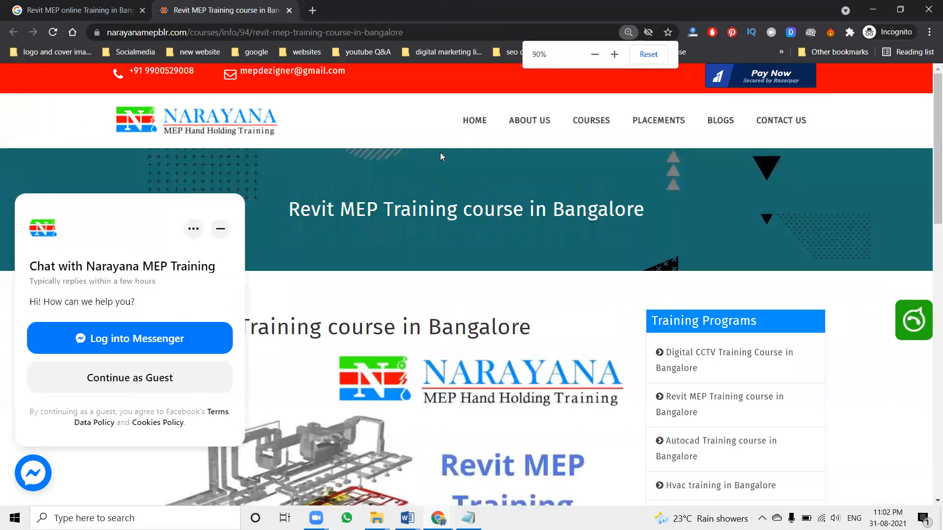
left_click(15, 186)
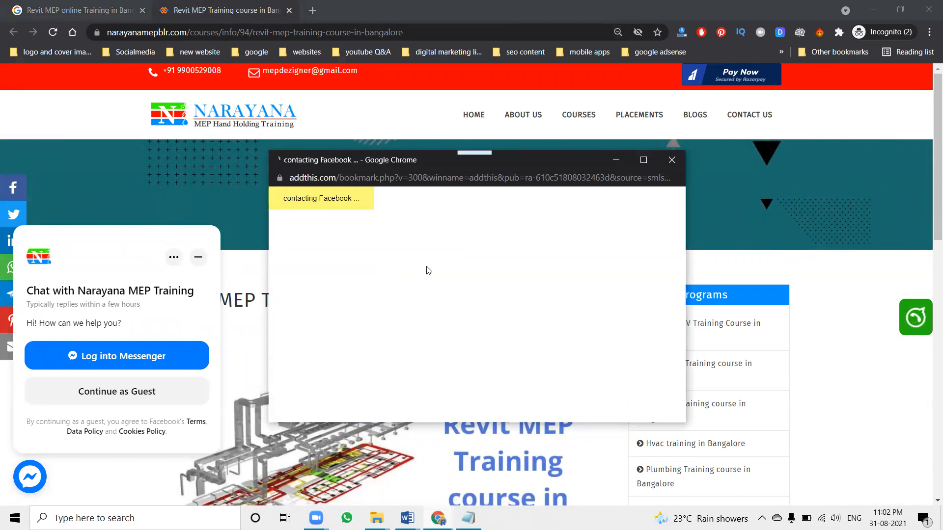
left_click(672, 159)
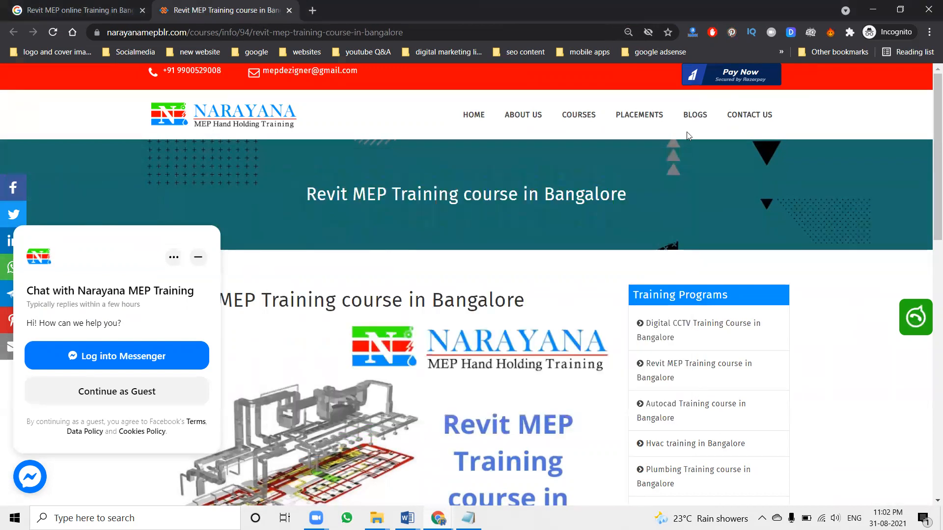
Switch to the regular browser window, open the Facebook share window from the same course page, and close it
left_click(869, 10)
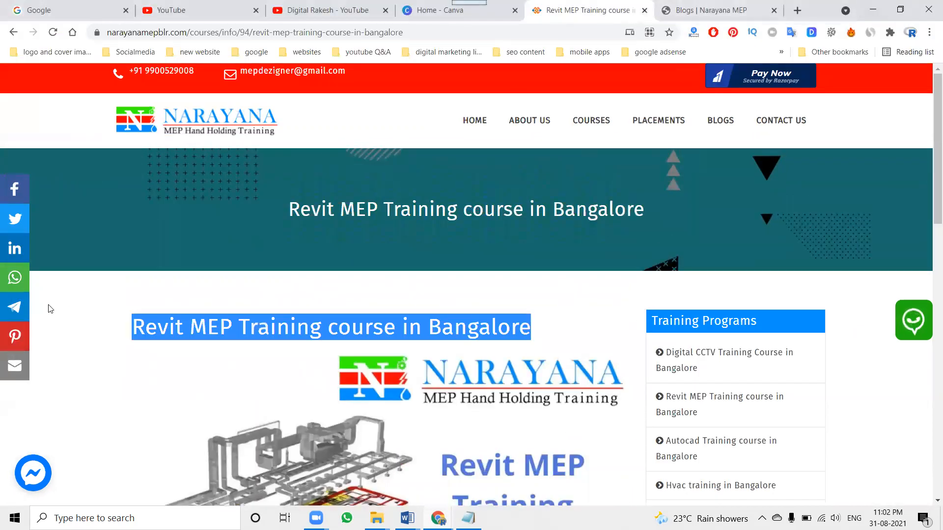
left_click(23, 189)
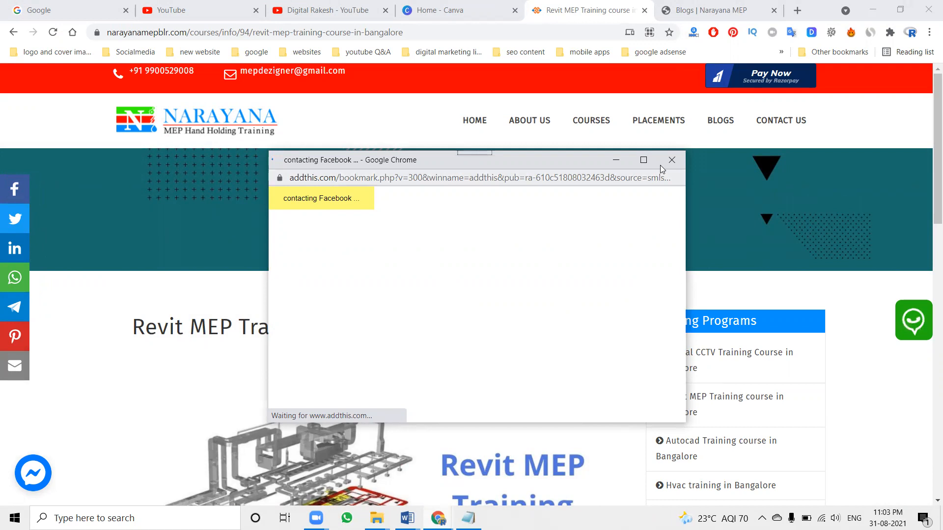
left_click(671, 160)
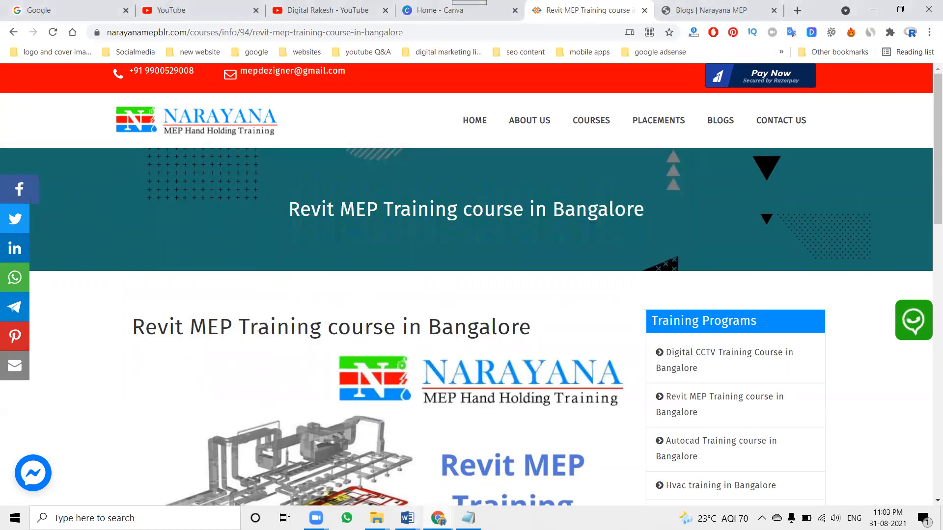
Switch to the "Plumbing online training" Word document and insert "Online" before "Training course" in the introductory paragraph
mouse_move(404, 513)
left_click(454, 470)
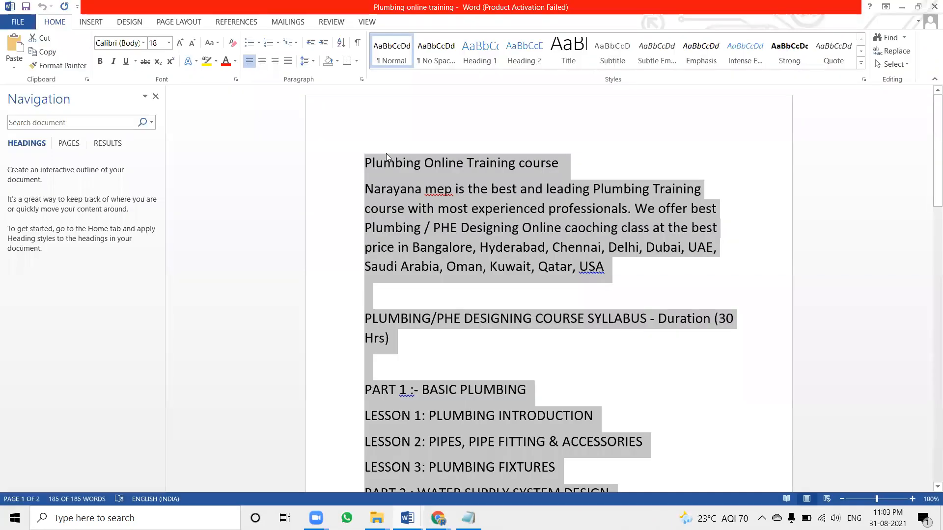
left_click(407, 189)
left_click_drag(469, 190, 542, 191)
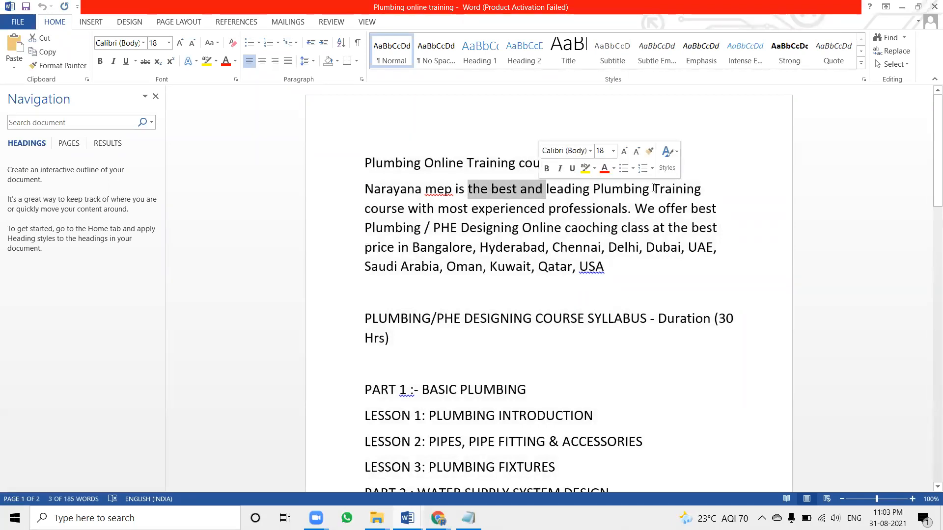
left_click(648, 189)
type("Online")
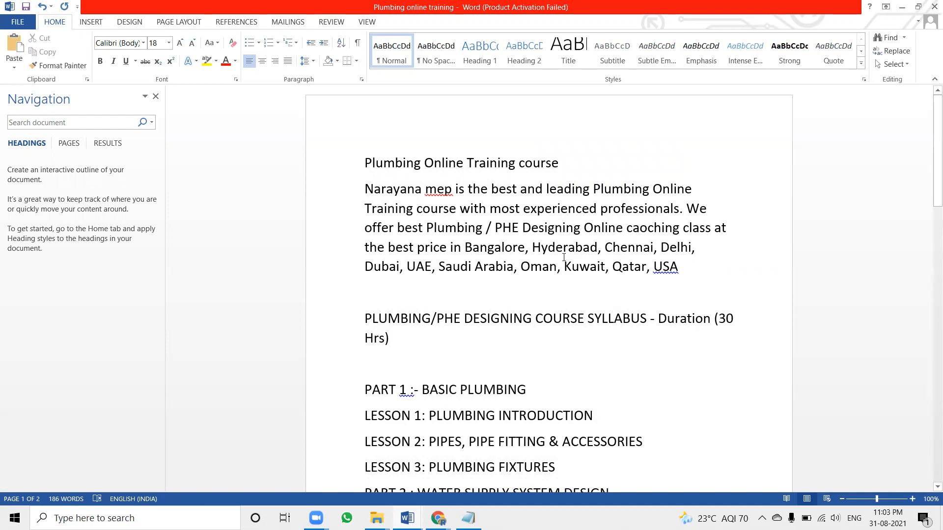
Copy the revised introductory paragraph from the Word document and use it to replace the blog description's introduction and the SEO description
left_click_drag(678, 267, 386, 192)
key("alt+Tab")
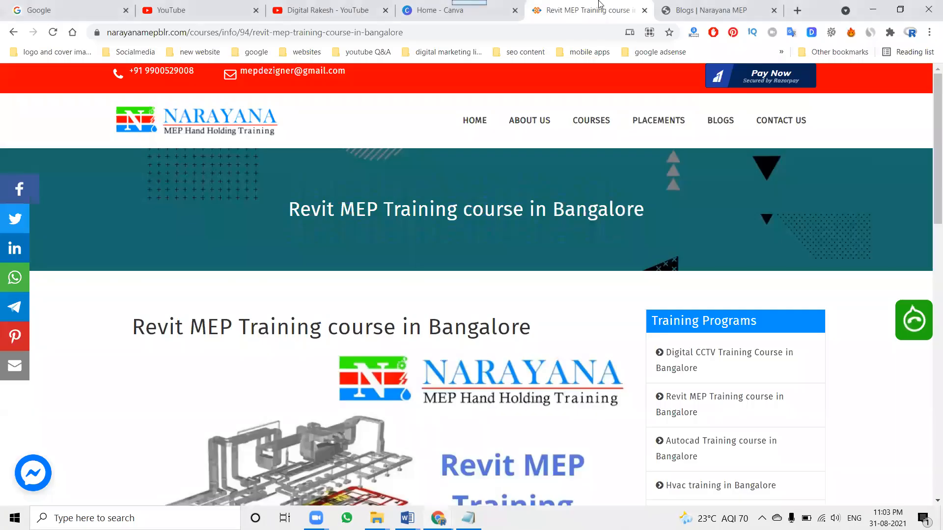
left_click(669, 12)
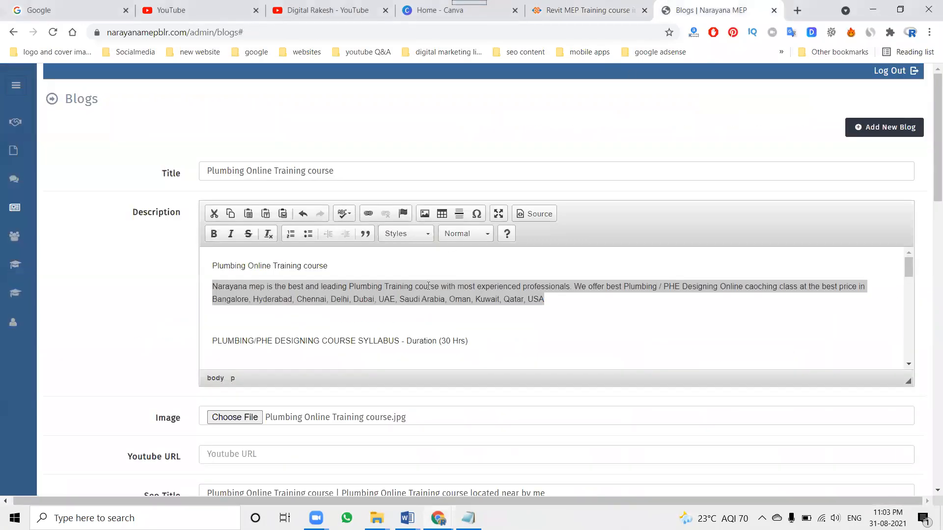
key("ctrl+v")
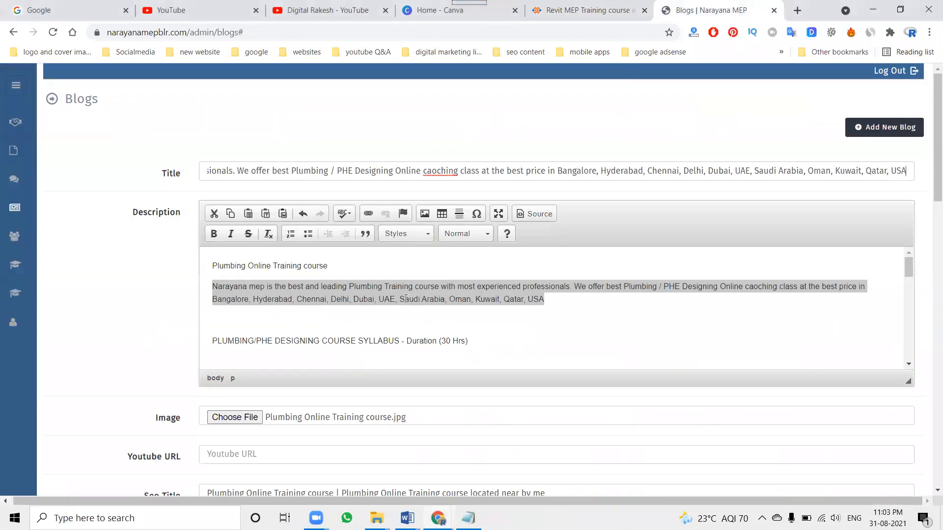
triple_click(402, 296)
key("ctrl+c")
left_click(401, 296)
scroll(190, 330, "down", 5)
triple_click(291, 286)
key("ctrl+v")
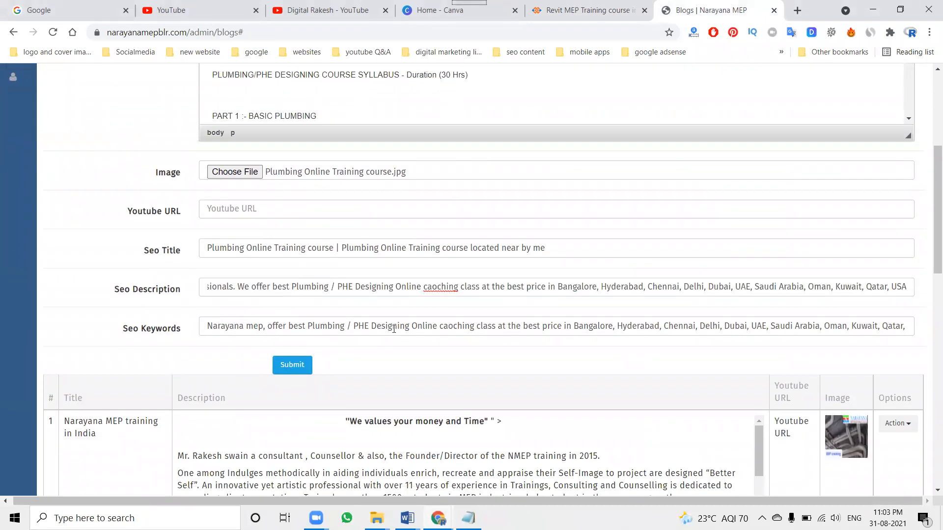
In the SEO keywords, insert "online training" after "Plumbing" and replace the following slash with a comma
left_click(343, 325)
type("online training")
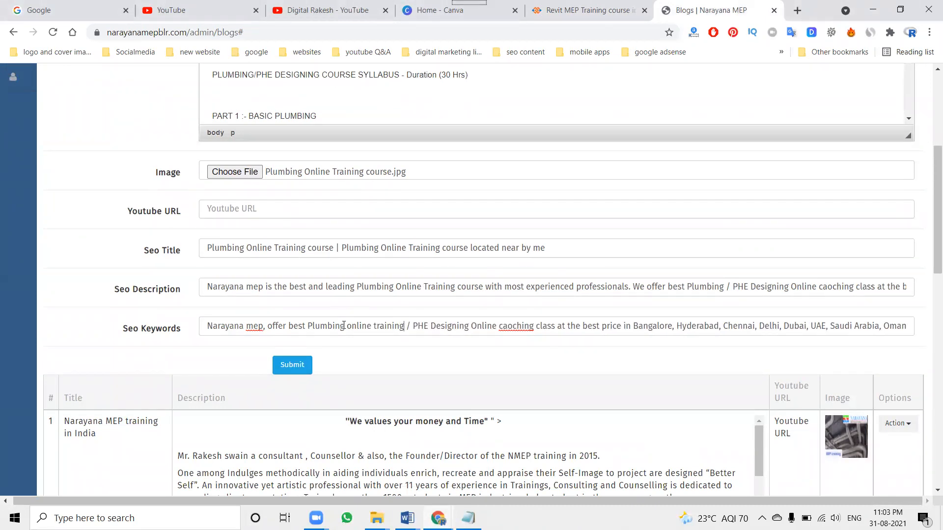
key("Delete")
key("Delete")
type(",")
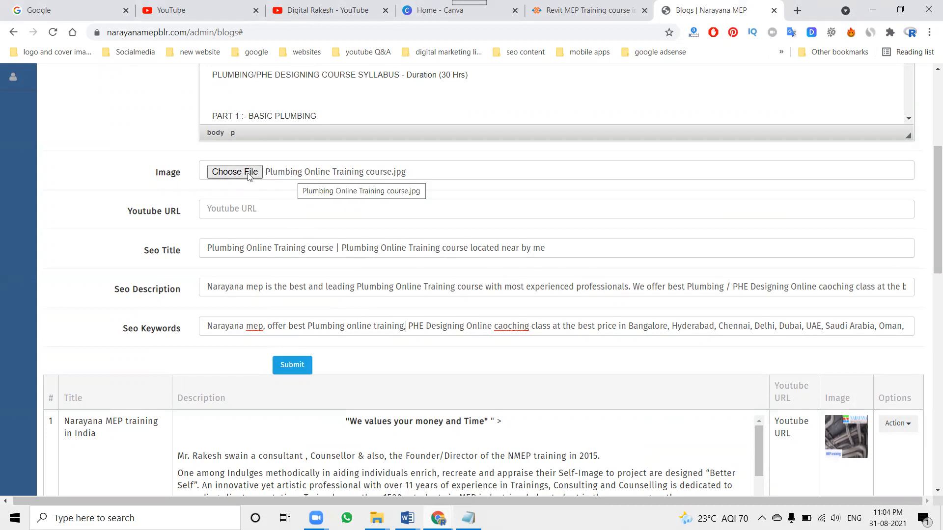
Remove the misplaced introductory paragraph from the blog title, leaving "Plumbing Online Training course"
scroll(270, 197, "up", 5)
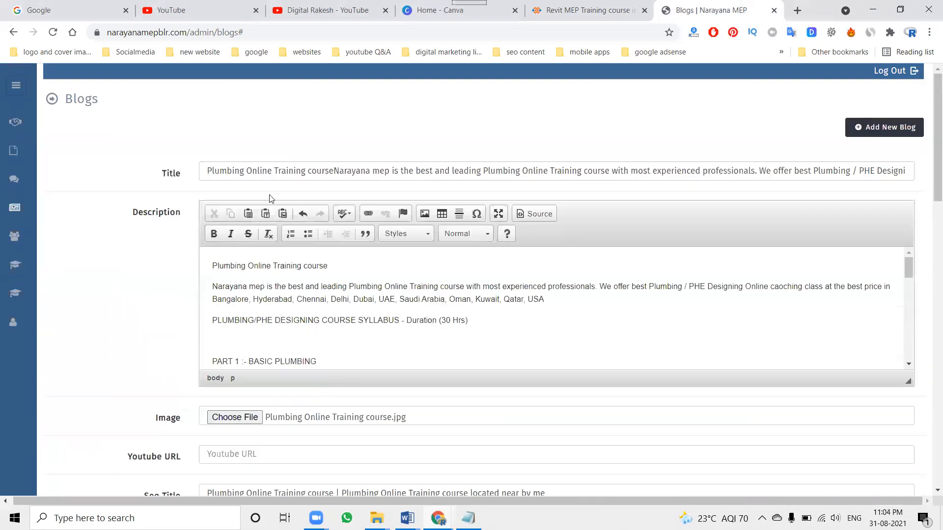
left_click(287, 171)
left_click_drag(334, 171, 930, 176)
key("BackSpace")
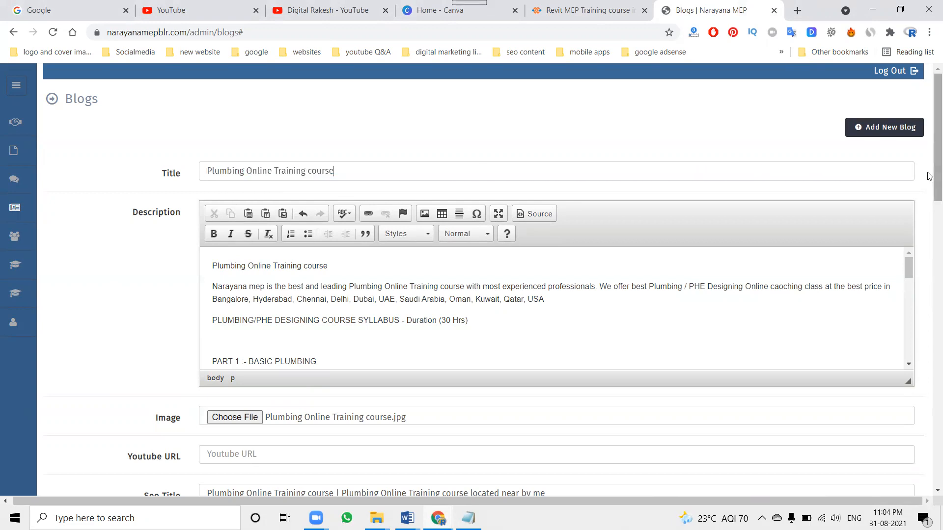
Search Google Images for "Plumbing Online Training course", preview the Narayana MEP plumbing image, and return to the Google home page
key("ctrl+a")
key("ctrl+c")
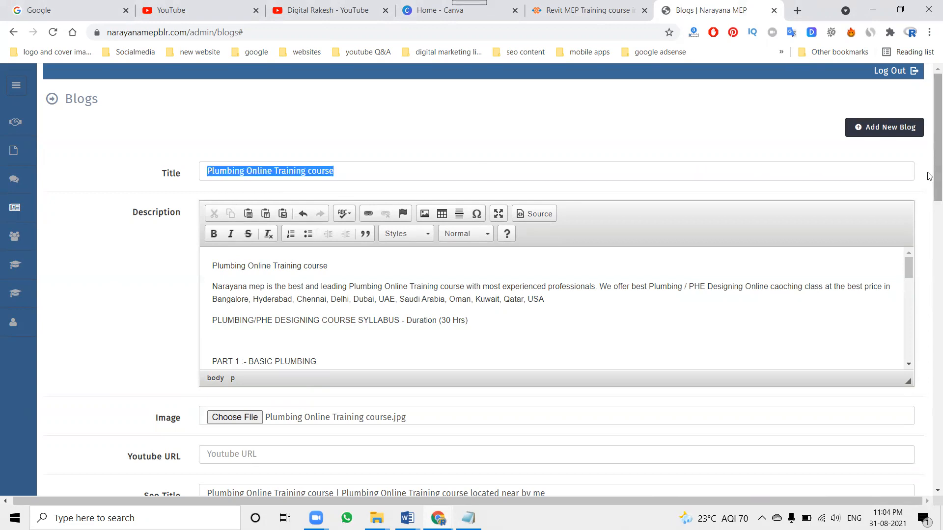
left_click(84, 10)
key("ctrl+v")
key("Return")
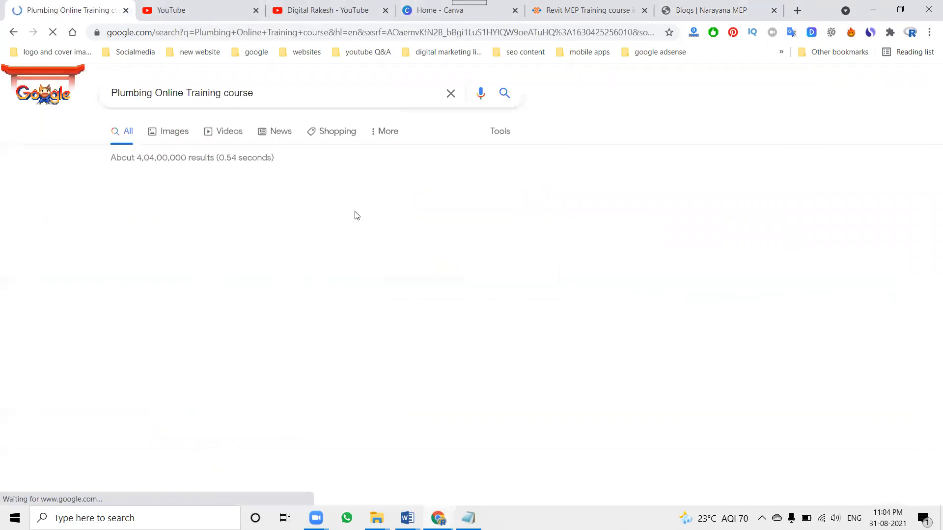
left_click(168, 131)
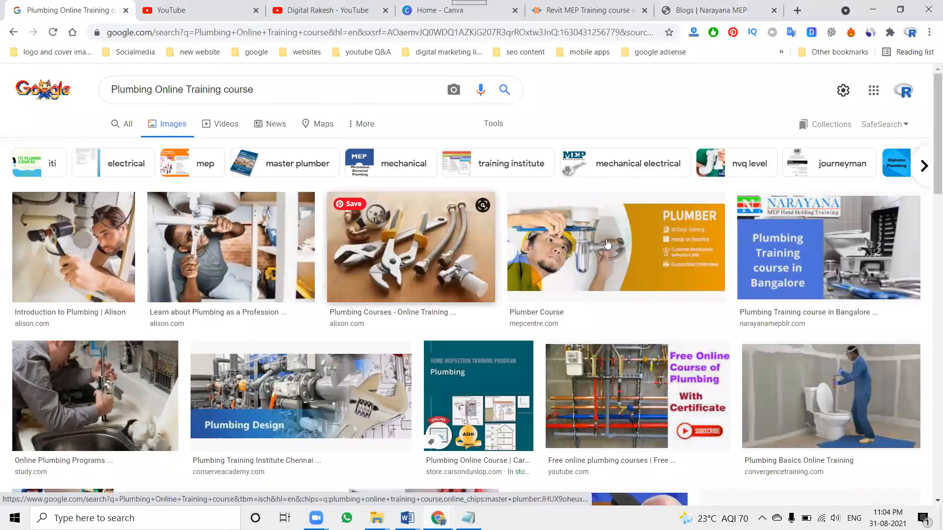
left_click(779, 270)
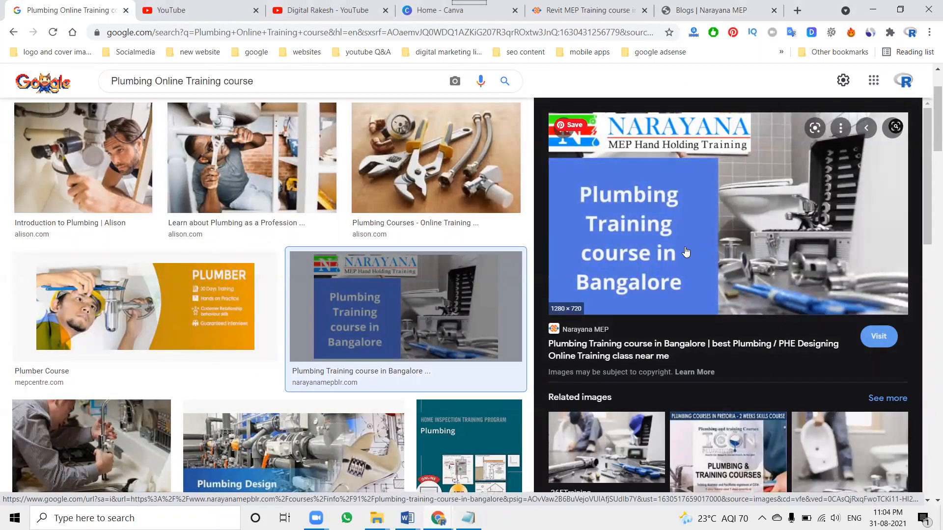
scroll(356, 226, "down", 3)
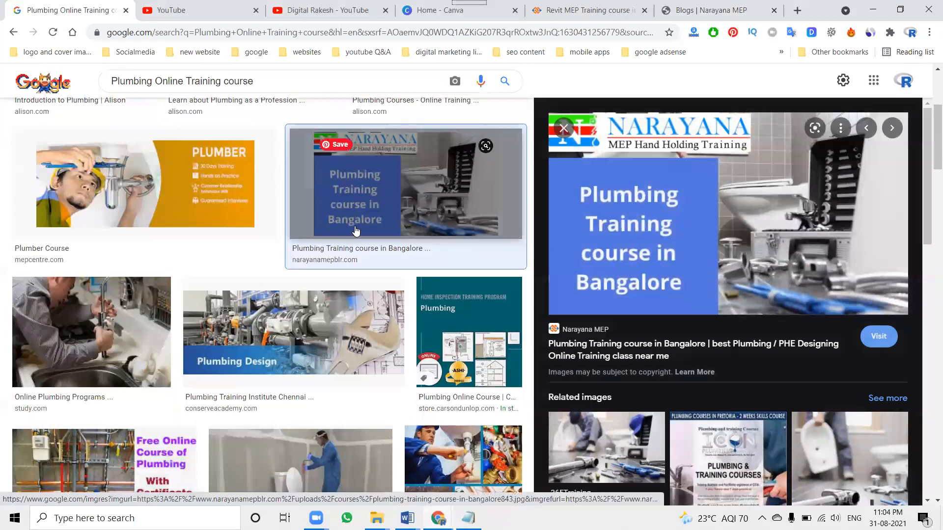
scroll(349, 233, "up", 5)
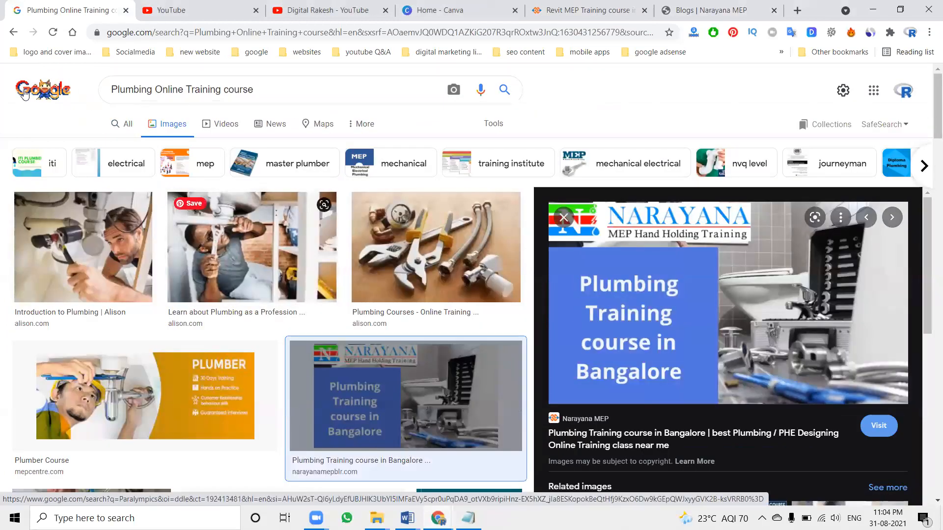
left_click(25, 95)
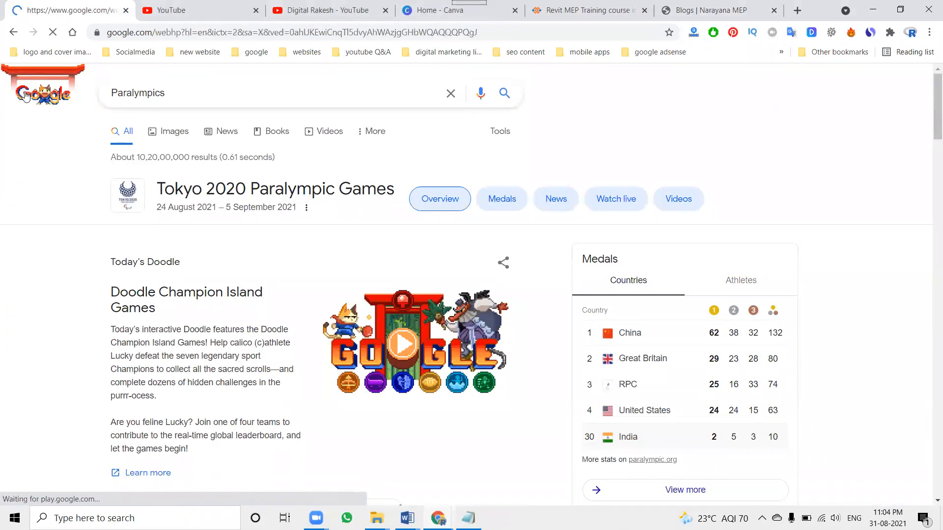
Review the blog form's image and SEO fields, and search the Revit MEP course page's source code for "h1"
left_click(687, 5)
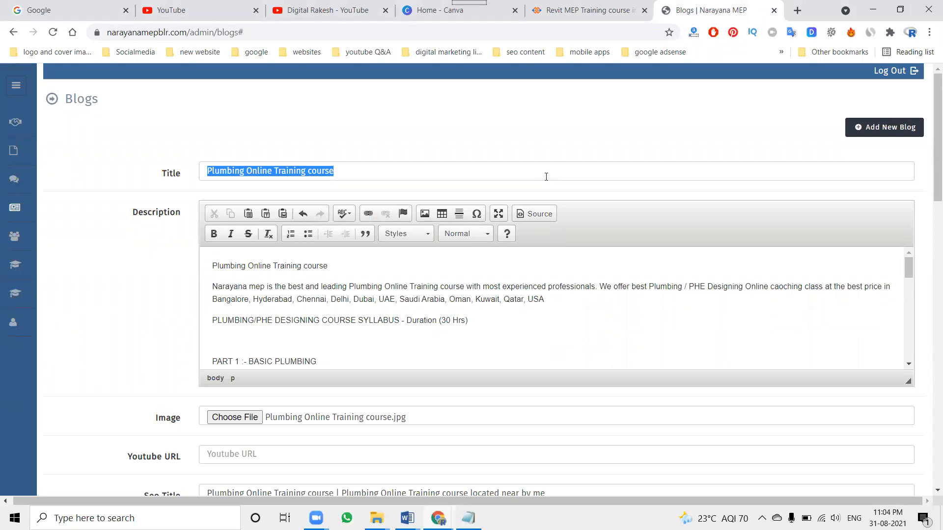
scroll(148, 346, "down", 5)
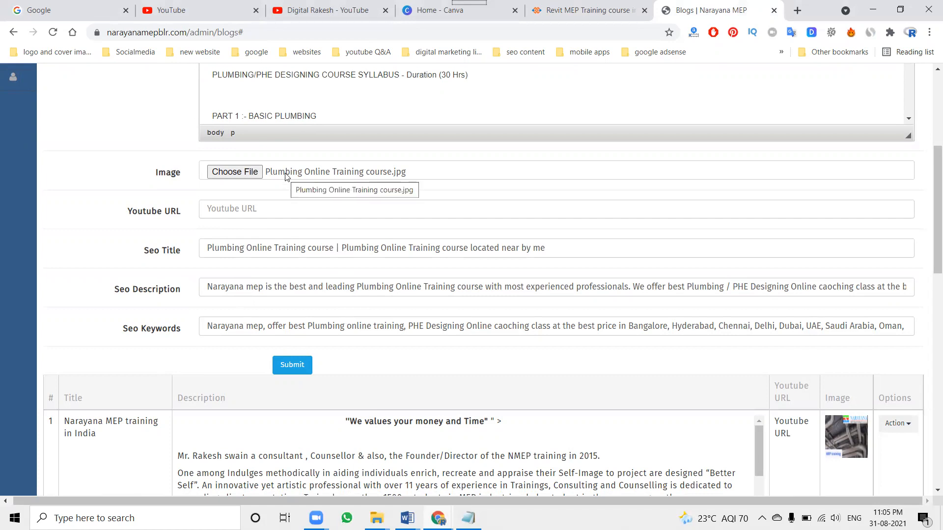
left_click(574, 9)
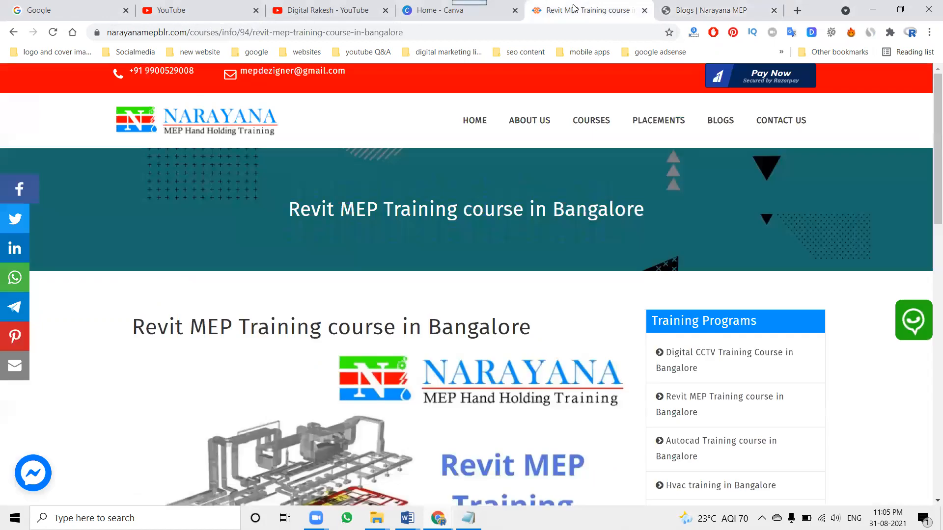
key("ctrl+u")
key("ctrl+f")
type("h1")
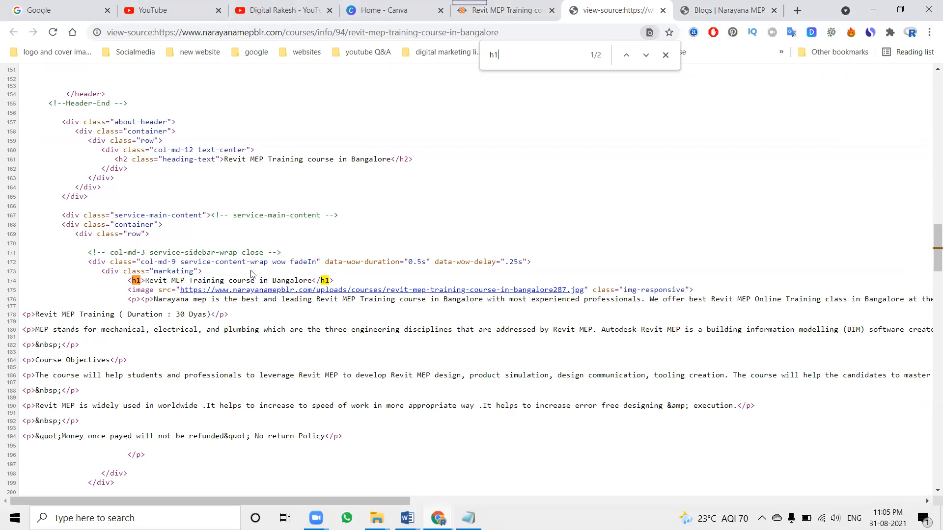
Search the course page's source code for "alt=" and go back to the course page
double_click(553, 61)
type("alt=")
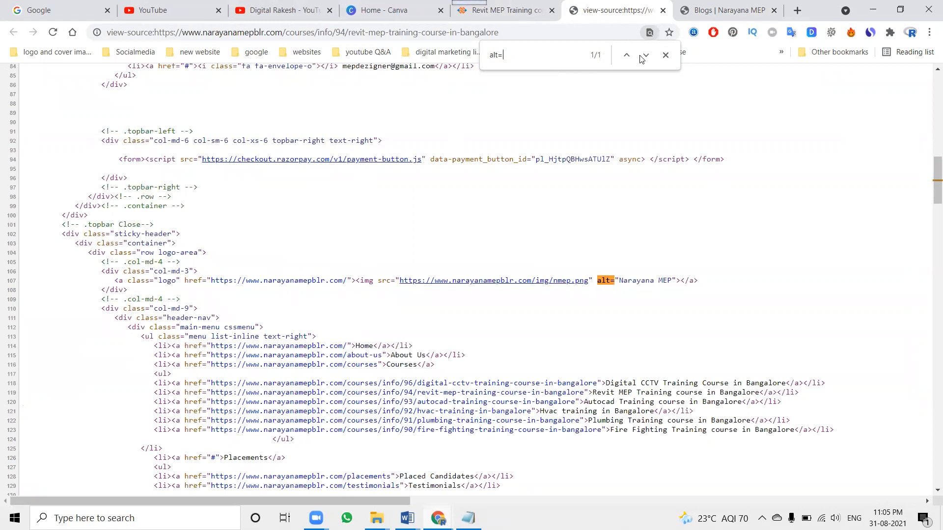
left_click(665, 55)
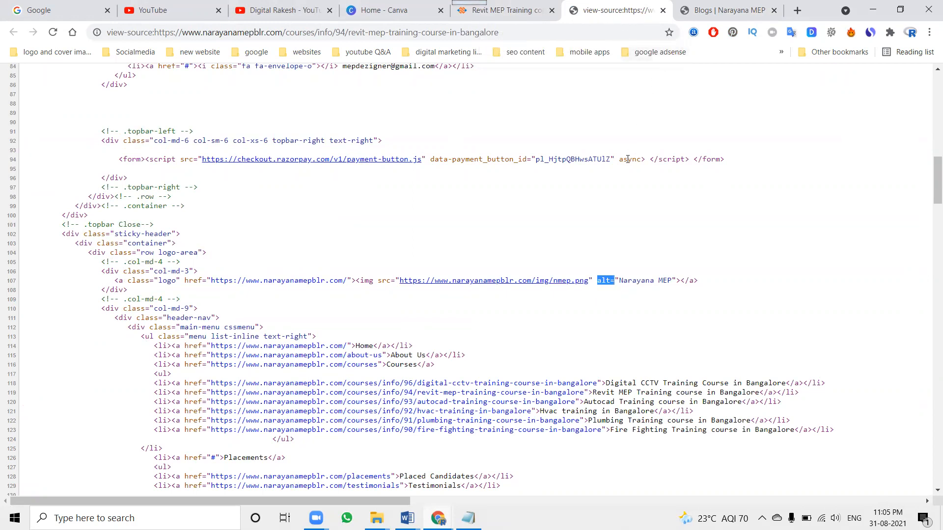
left_click(514, 15)
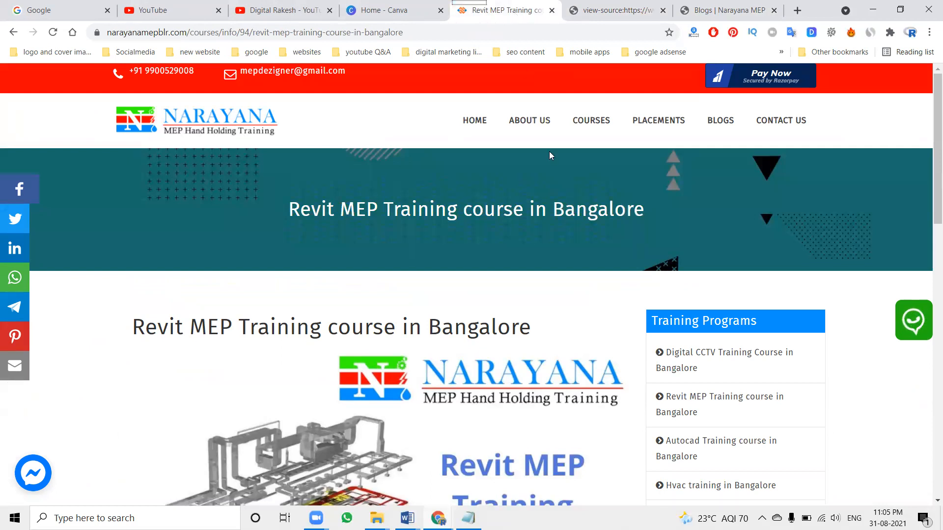
mouse_move(604, 132)
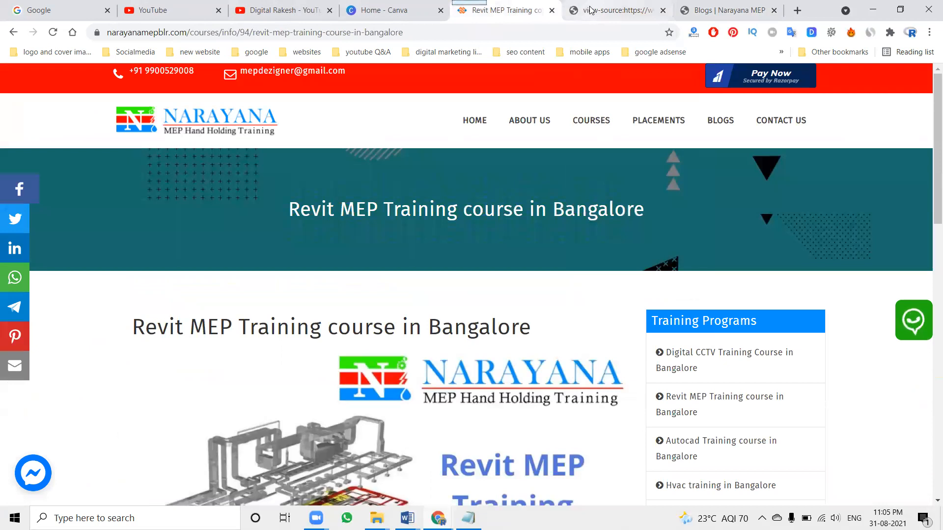
Return to the blog form, review the title and SEO fields, and submit the plumbing post
left_click(710, 13)
scroll(269, 156, "up", 4)
triple_click(269, 173)
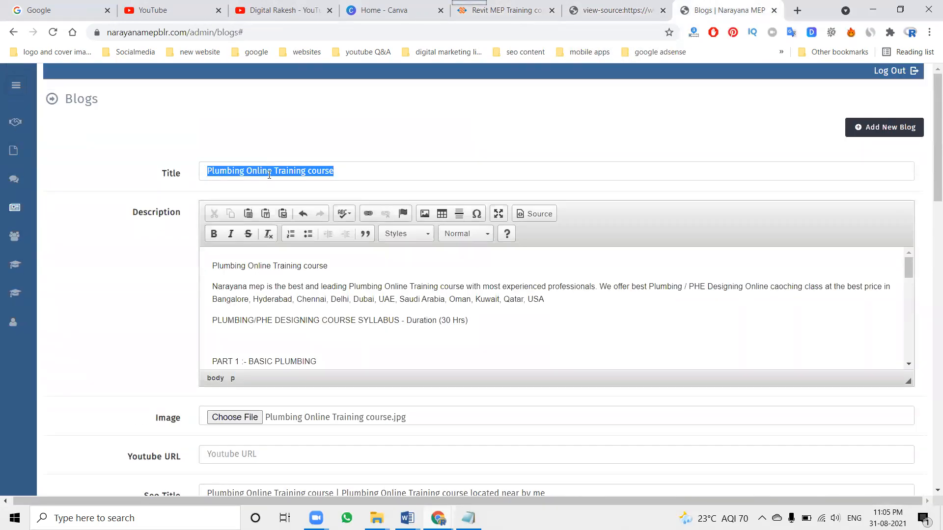
scroll(254, 179, "down", 5)
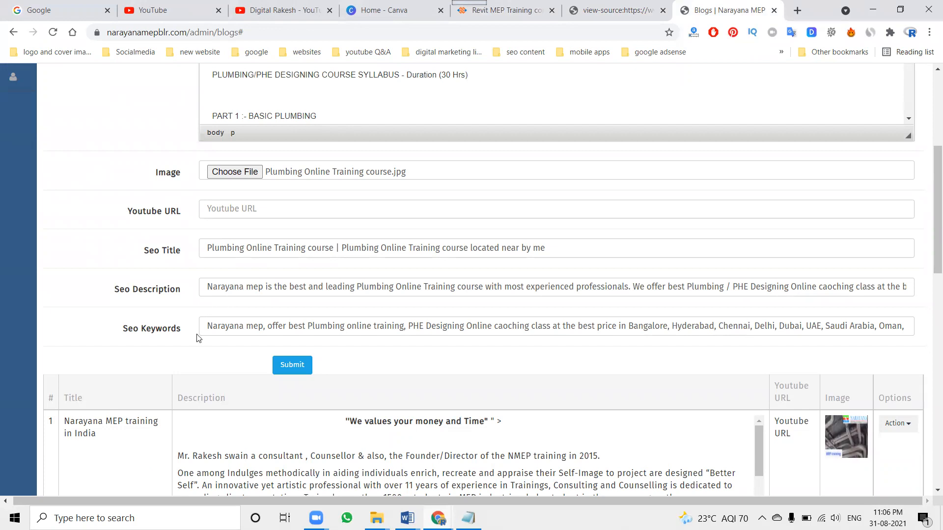
left_click(290, 372)
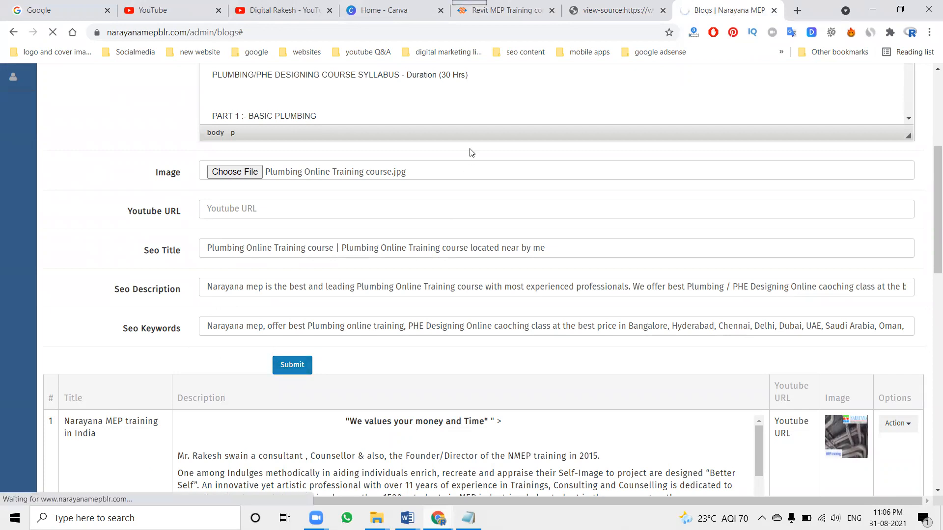
Open the published Plumbing Online Training course post from the website's blog list and copy its URL
left_click(511, 11)
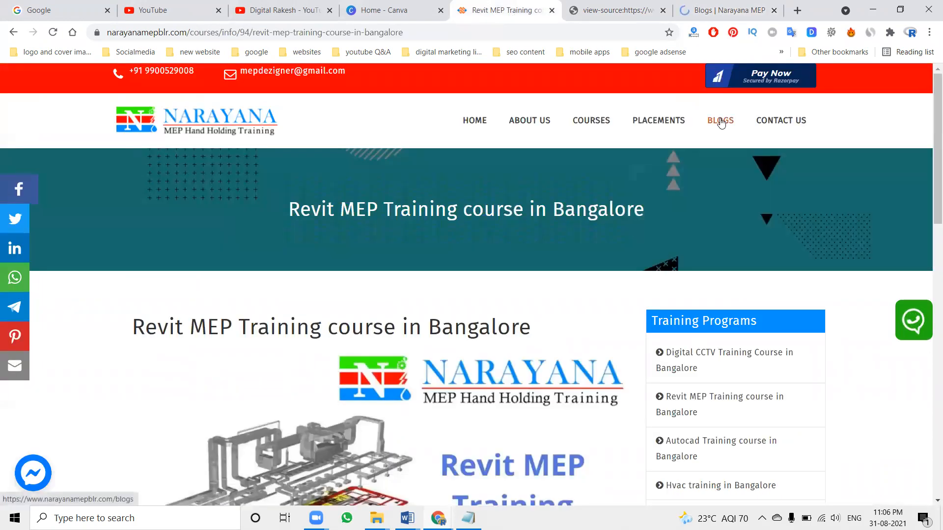
left_click(720, 120)
scroll(623, 160, "down", 4)
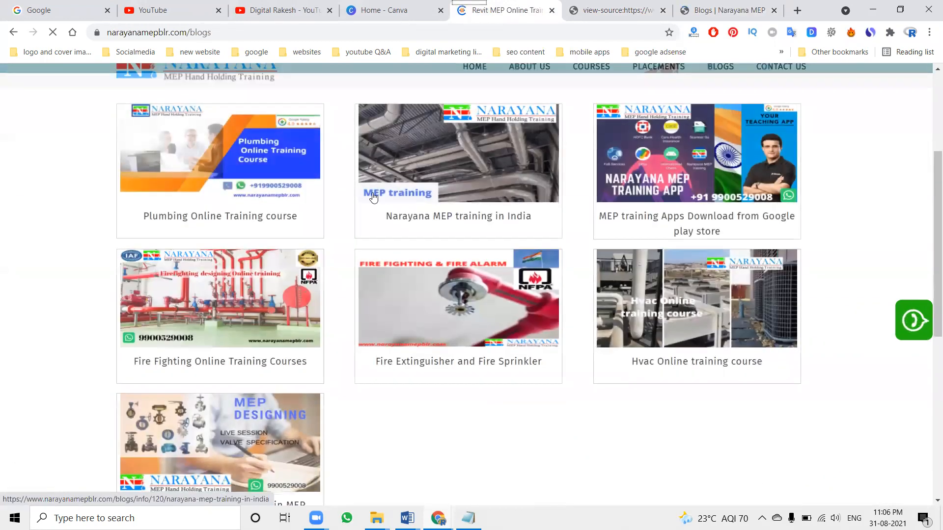
left_click(224, 219)
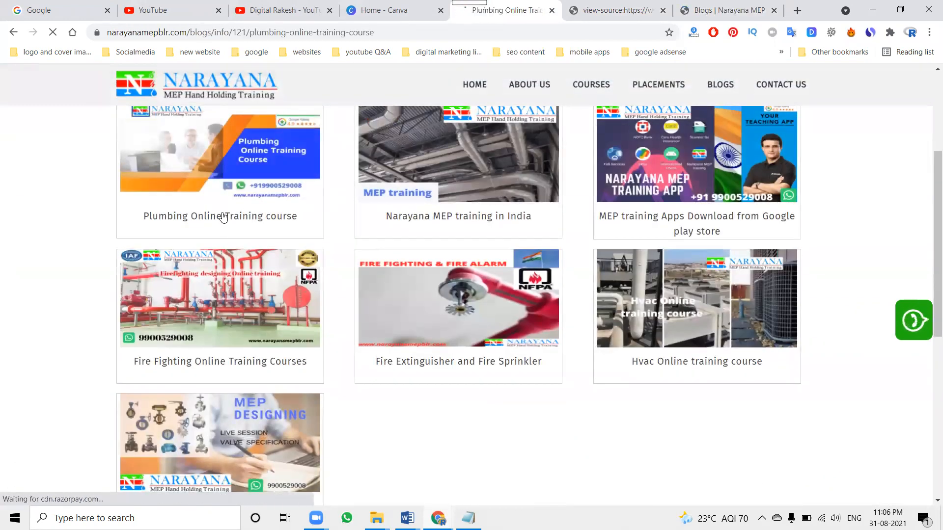
left_click(195, 35)
right_click(194, 35)
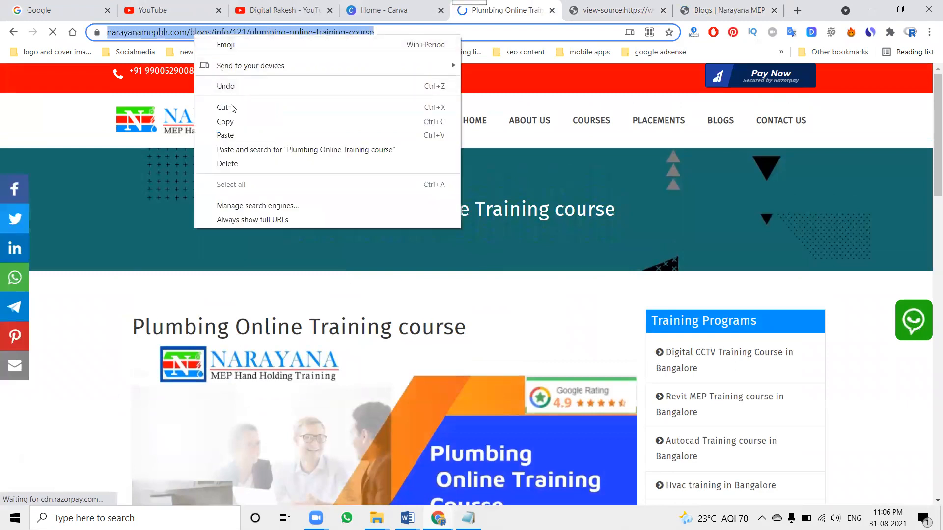
left_click(227, 121)
left_click(797, 10)
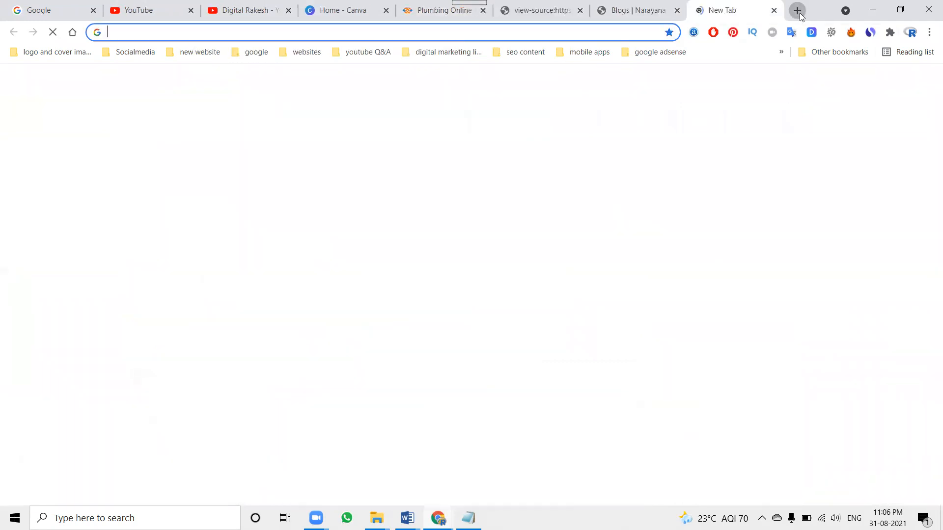
type("search.google.com/search-console")
key("Return")
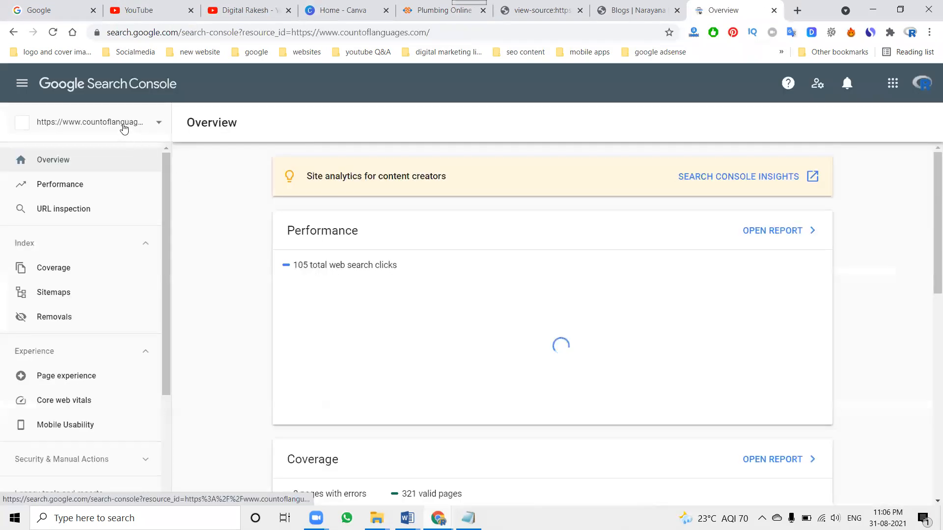
left_click(126, 123)
scroll(112, 265, "down", 3)
scroll(112, 275, "down", 5)
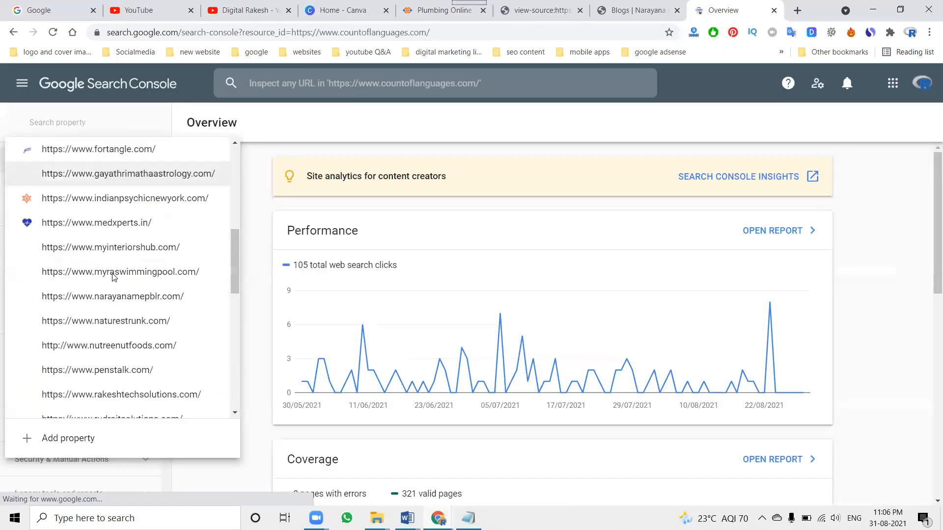
left_click(116, 227)
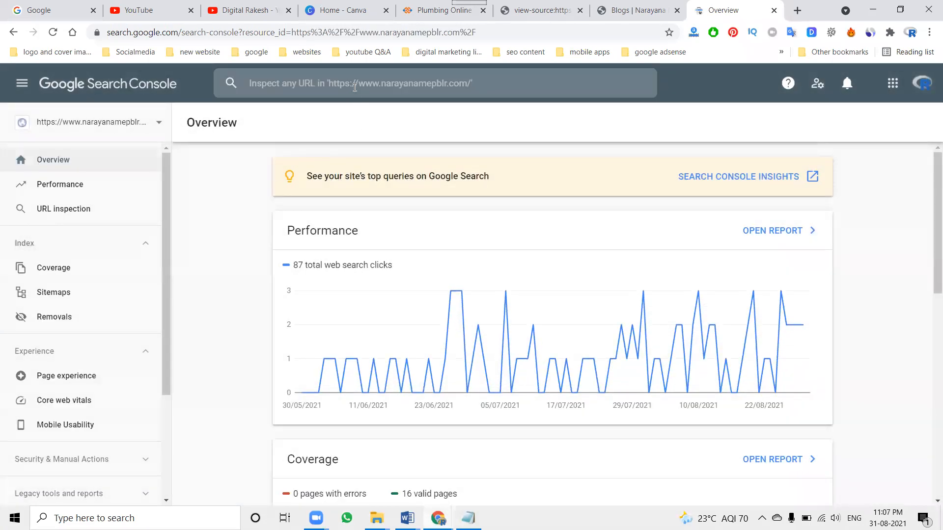
left_click(354, 87)
key("ctrl+v")
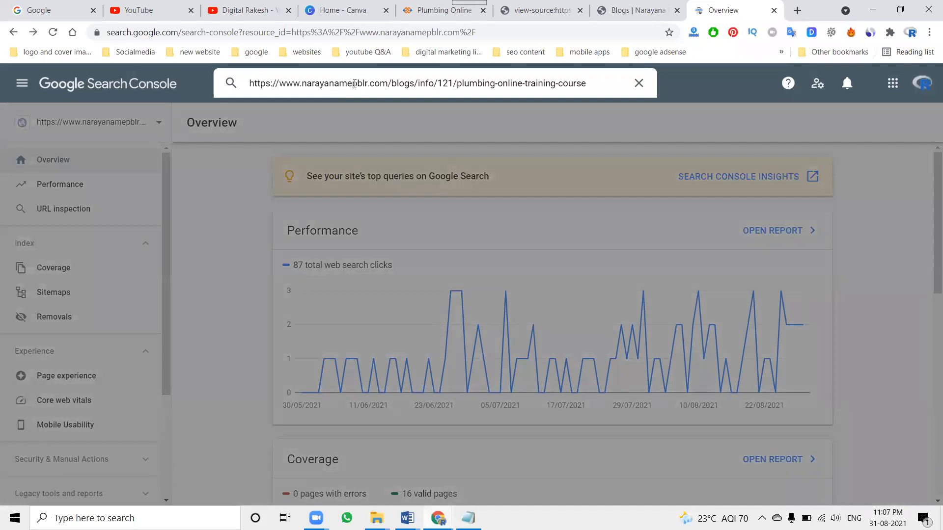
key("Return")
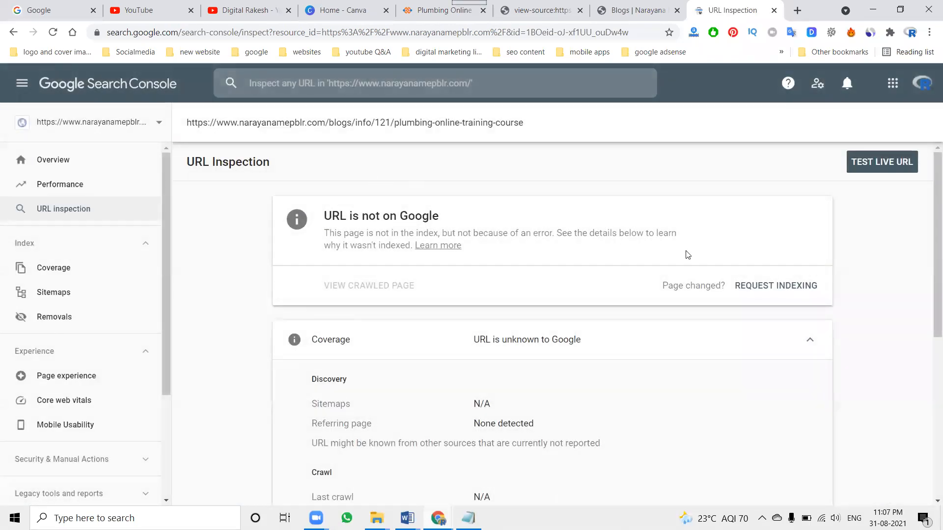
Review the coverage, crawl and indexing details of the inspected plumbing post URL and request indexing for it
scroll(611, 285, "down", 5)
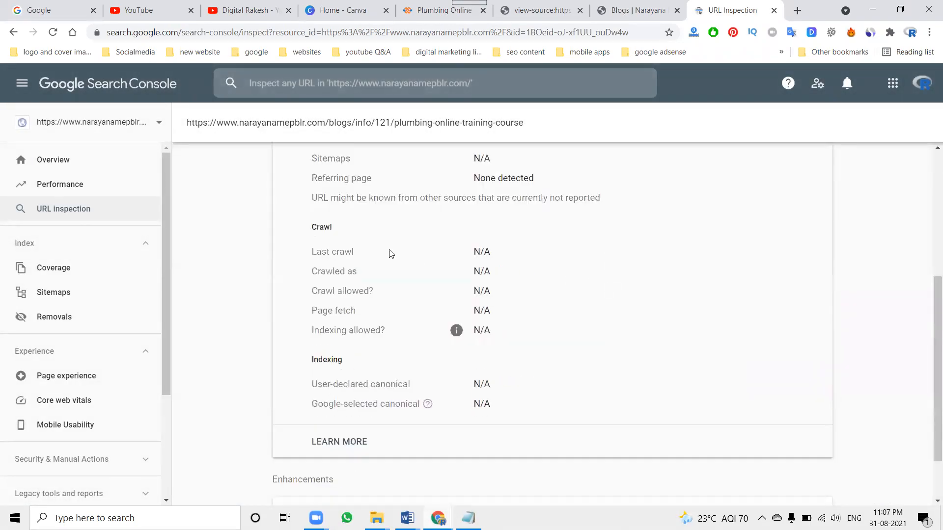
scroll(358, 389, "down", 2)
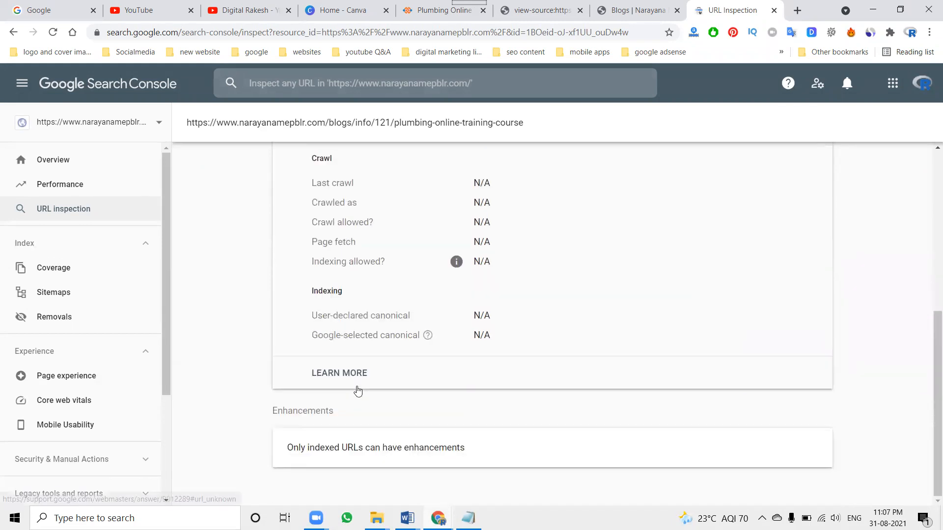
scroll(673, 332, "up", 7)
left_click(786, 287)
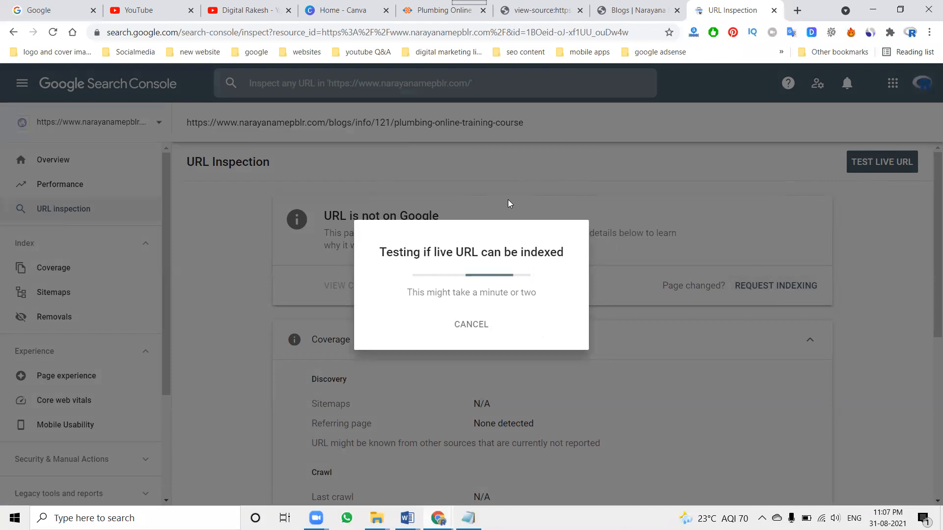
View the published plumbing post, check the live URL test's progress, and show the videos page of the open YouTube channel
left_click(430, 11)
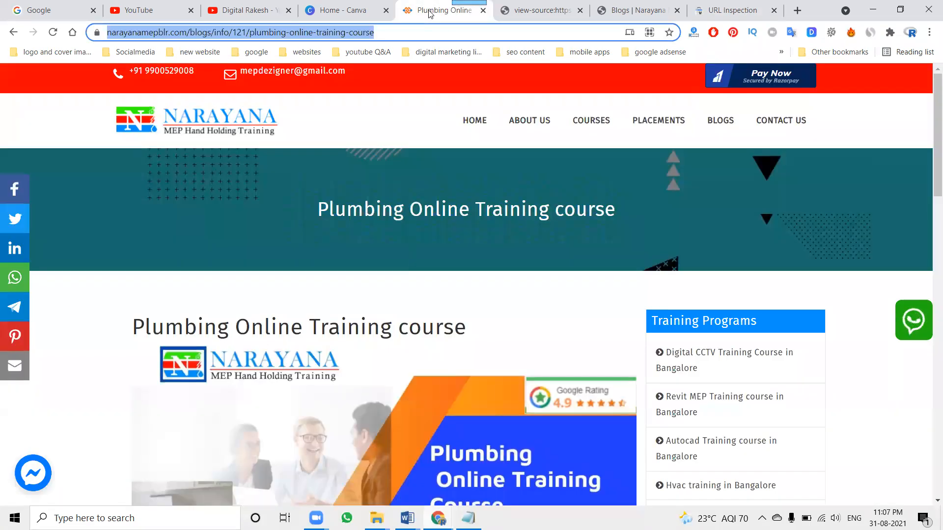
left_click(710, 6)
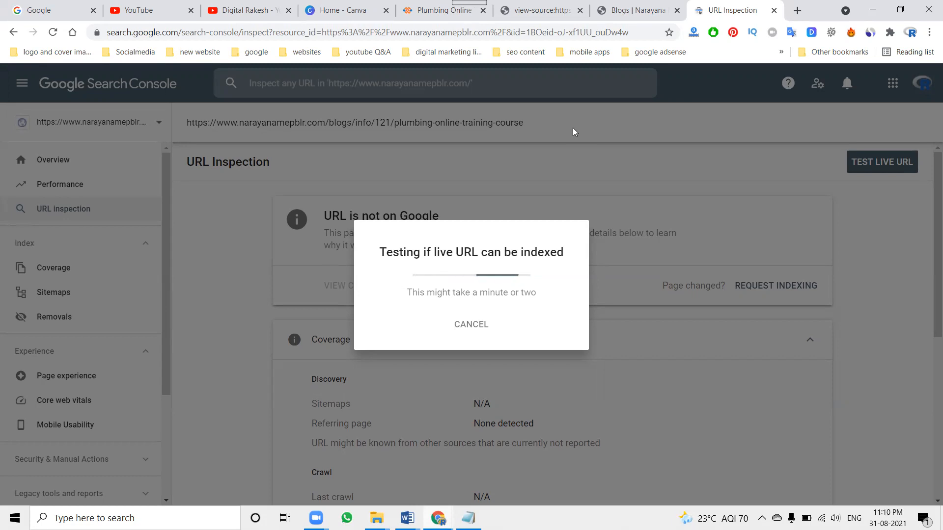
left_click(257, 4)
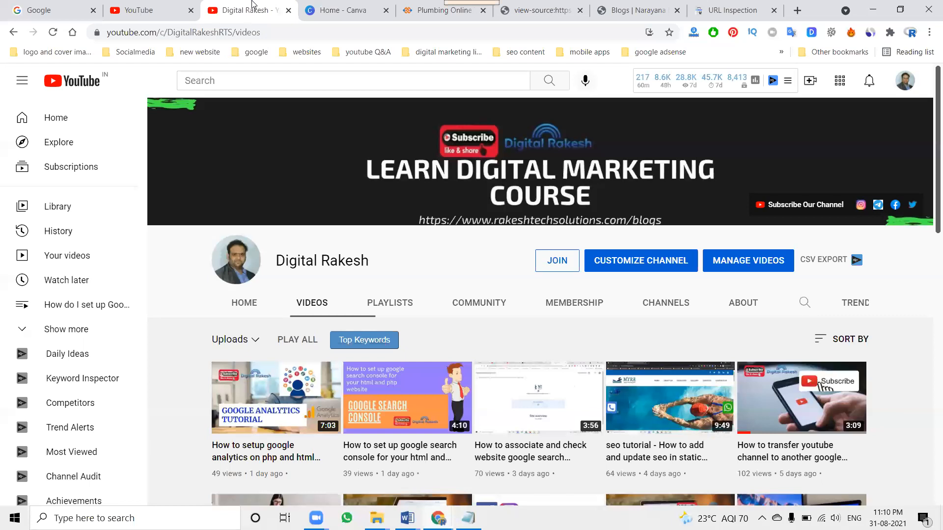
left_click(717, 11)
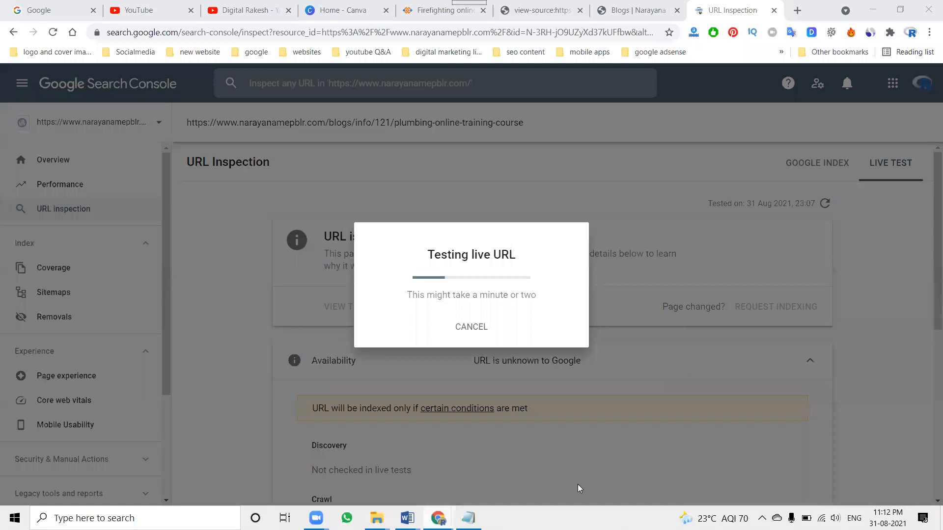
left_click(235, 13)
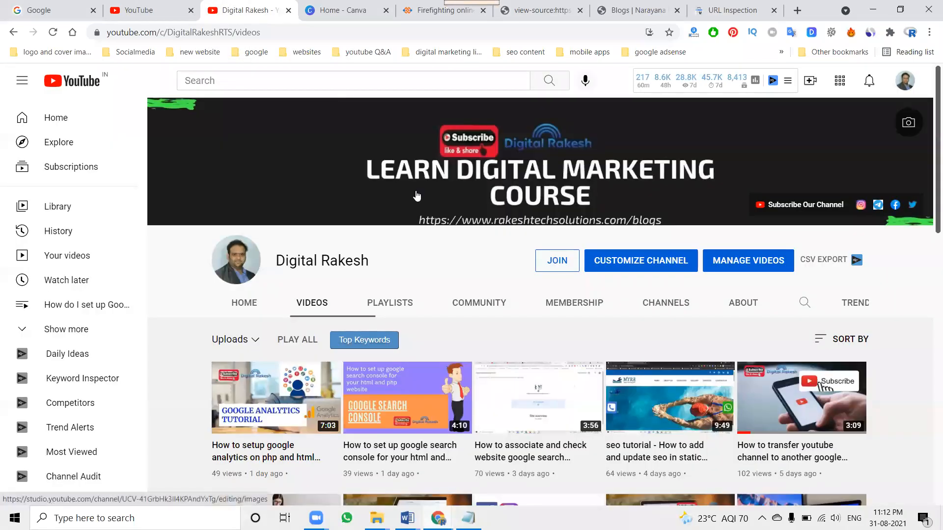